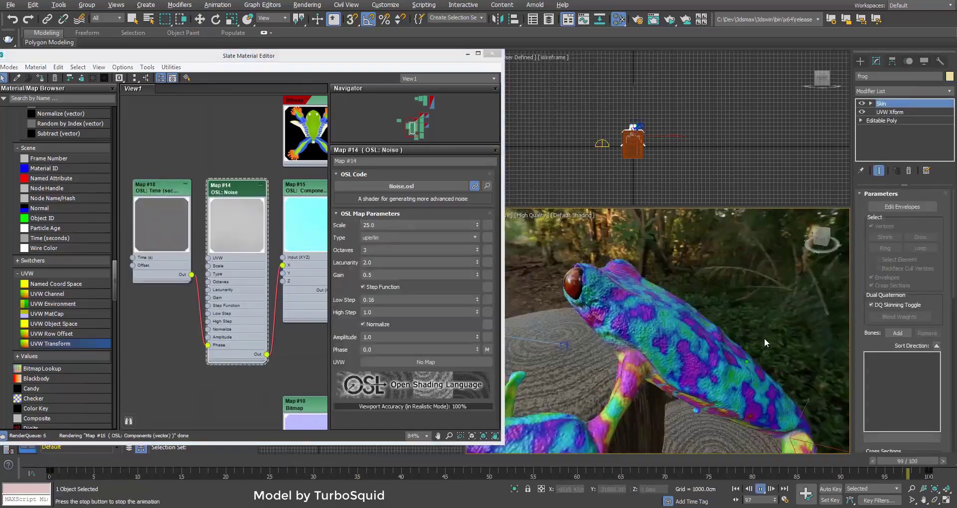
# Start an ActiveShade render of the animated noise material on the frog and inspect its body up close
pyautogui.click(669, 20)
pyautogui.scroll(5, 690, 310)
pyautogui.keyDown('alt'); pyautogui.moveTo(690, 308); pyautogui.dragTo(699, 313, button='middle'); pyautogui.keyUp('alt')
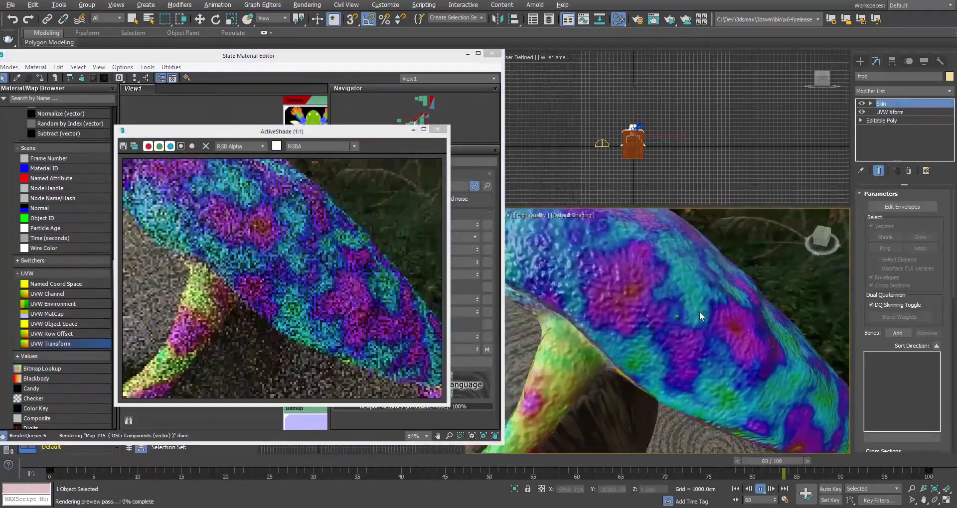
pyautogui.scroll(-5, 700, 313)
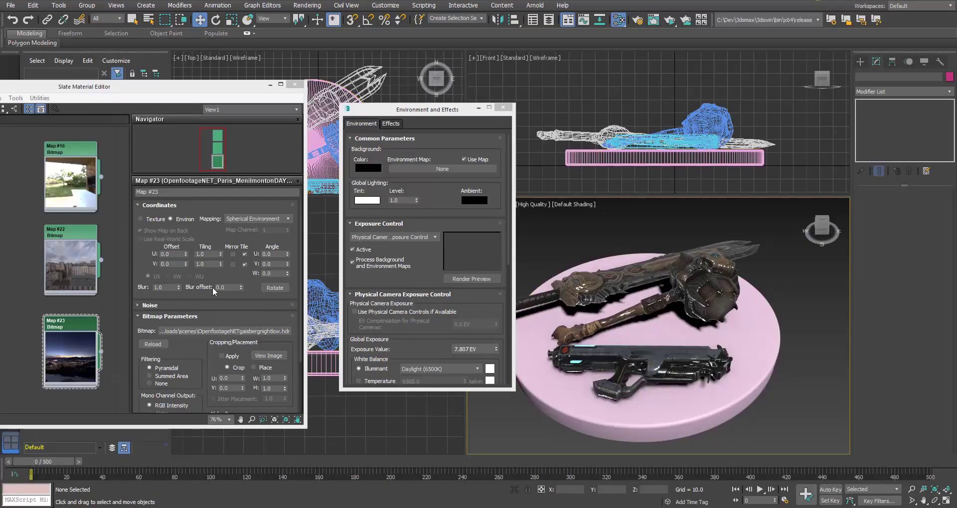
# Instance the veranda_2k.hdr map and the OpenfootageNET Paris MenilmontonDAY map in turn as the scene's environment map
pyautogui.moveTo(101, 178); pyautogui.dragTo(413, 169)
pyautogui.click(401, 280)
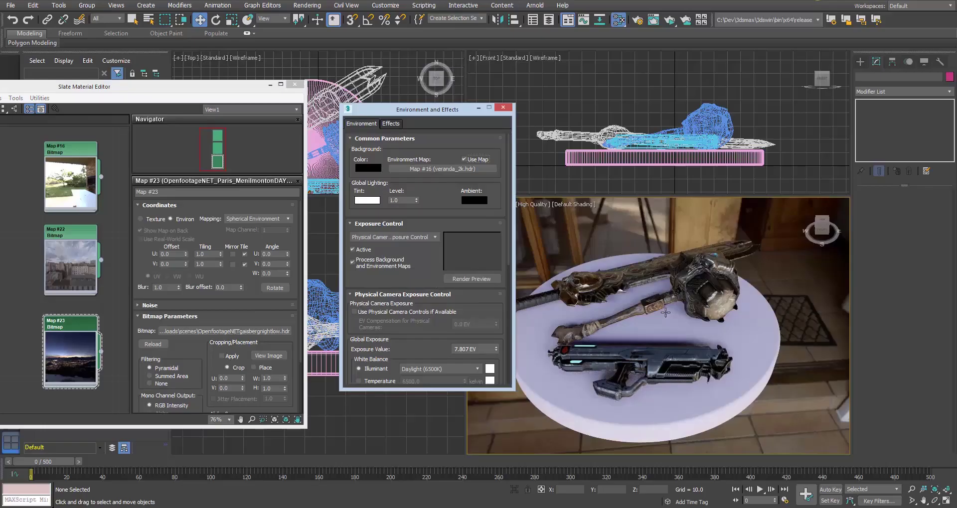
pyautogui.keyDown('alt'); pyautogui.moveTo(666, 312); pyautogui.dragTo(756, 401, button='middle'); pyautogui.keyUp('alt')
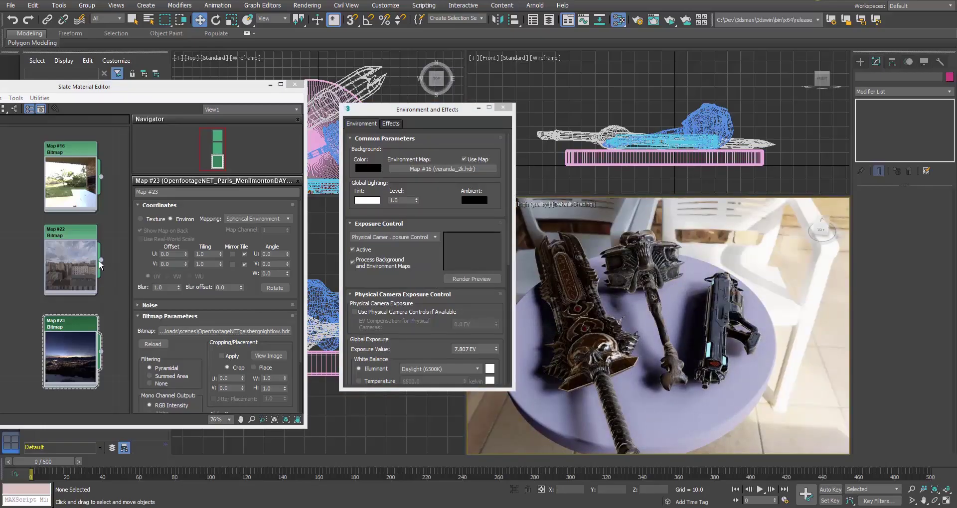
pyautogui.moveTo(101, 260); pyautogui.dragTo(434, 169)
pyautogui.click(422, 279)
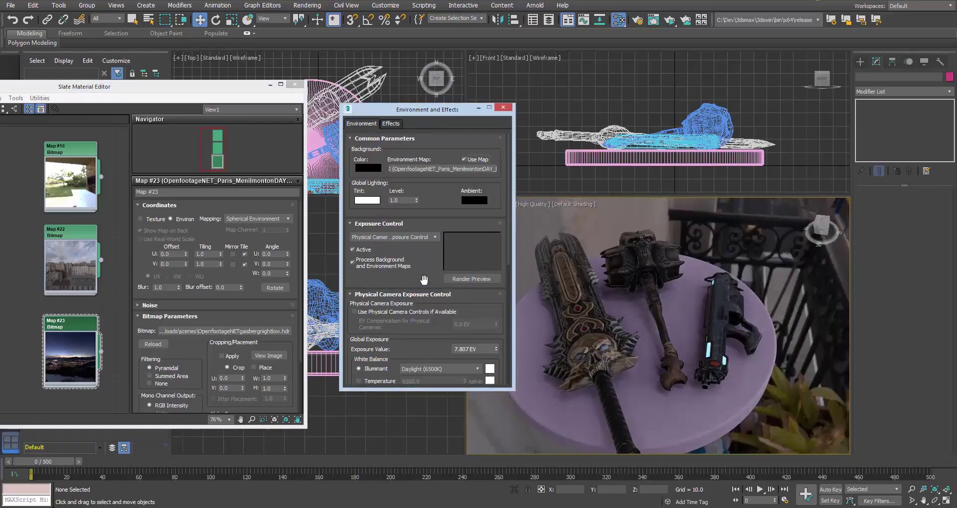
# Replace the environment map with an instance of Map #23, the OpenfootageNETgaisbergnightlow.hdr bitmap
pyautogui.moveTo(102, 355); pyautogui.dragTo(424, 169)
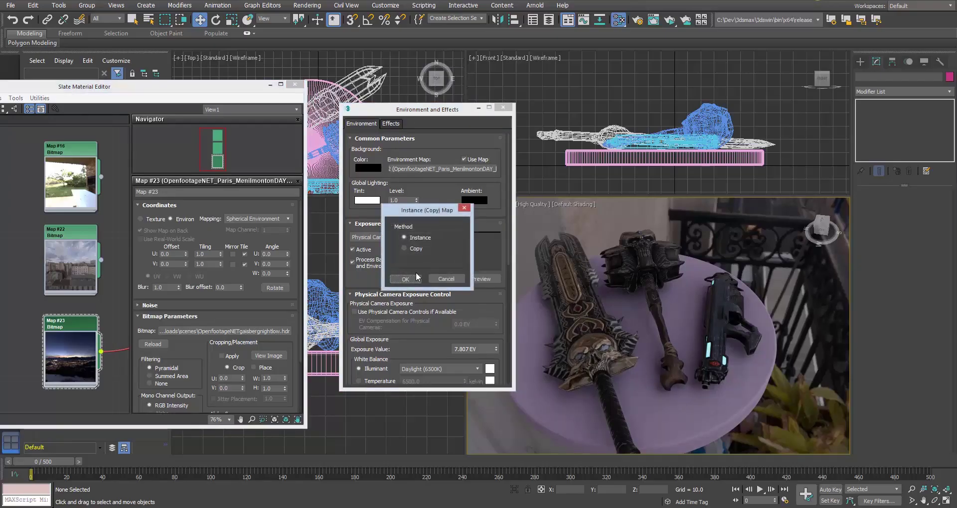
pyautogui.click(418, 279)
pyautogui.keyDown('alt'); pyautogui.moveTo(723, 349); pyautogui.dragTo(828, 293, button='middle'); pyautogui.keyUp('alt')
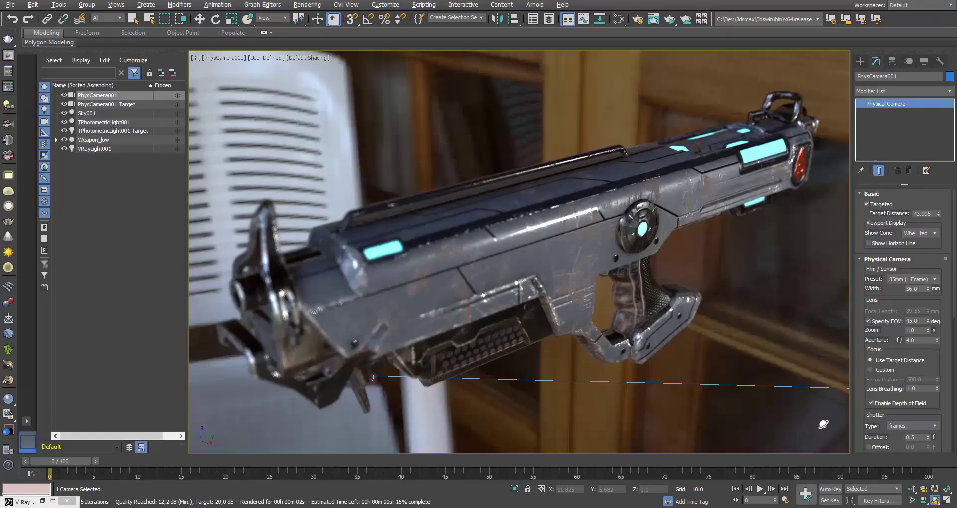
# Examine the weapon from another angle in the PhysCamera001 view and restore the minimized V-Ray window
pyautogui.hotkey('alt', 'w')
pyautogui.keyDown('alt'); pyautogui.moveTo(706, 360); pyautogui.dragTo(798, 438, button='middle'); pyautogui.keyUp('alt')
pyautogui.click(53, 501)
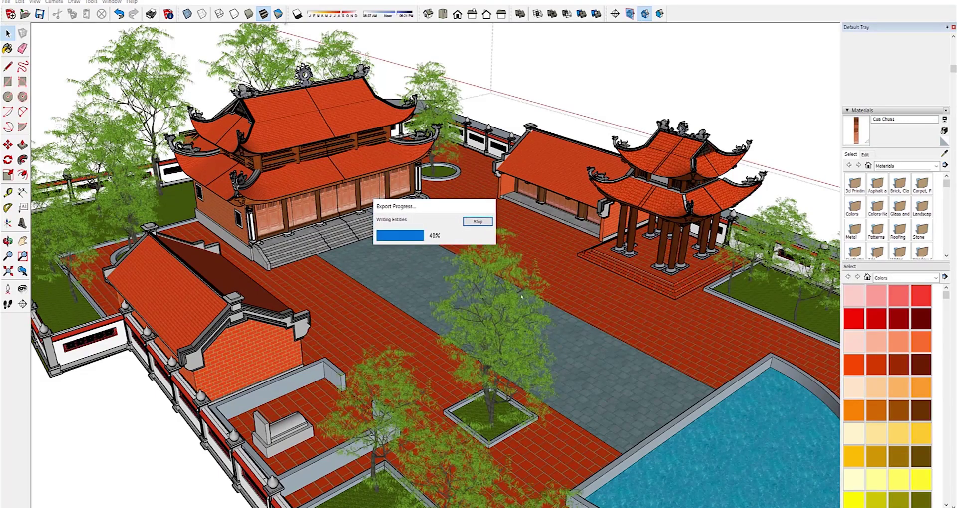
# Switch to SketchUp and close the export progress of the temple courtyard model
pyautogui.click(477, 222)
pyautogui.click(439, 247)
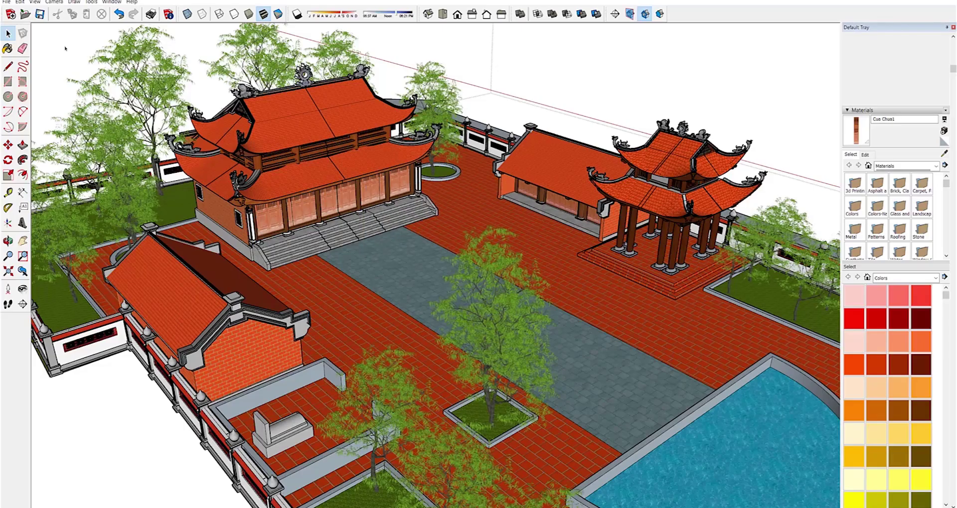
pyautogui.click(24, 14)
pyautogui.click(668, 428)
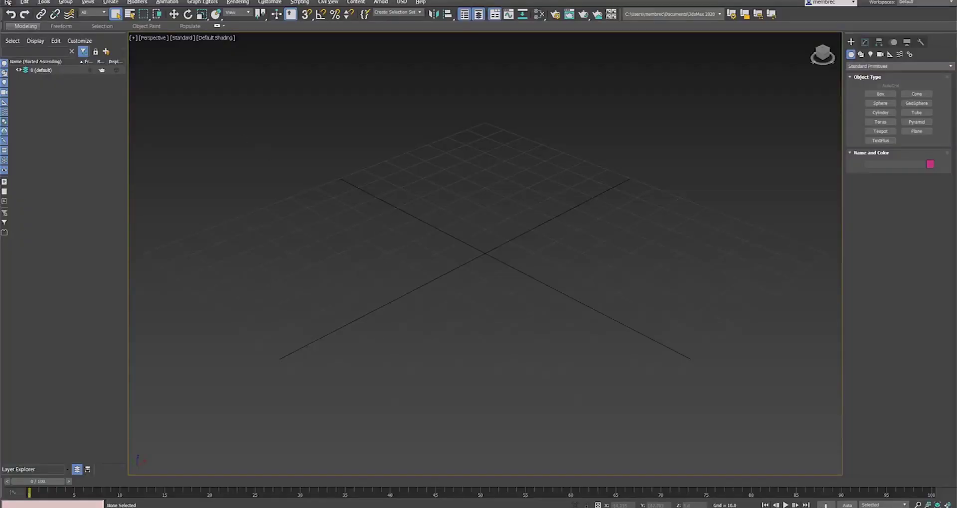
# Switch to 3ds Max and import the SketchUp temple file into the empty scene
pyautogui.click(8, 2)
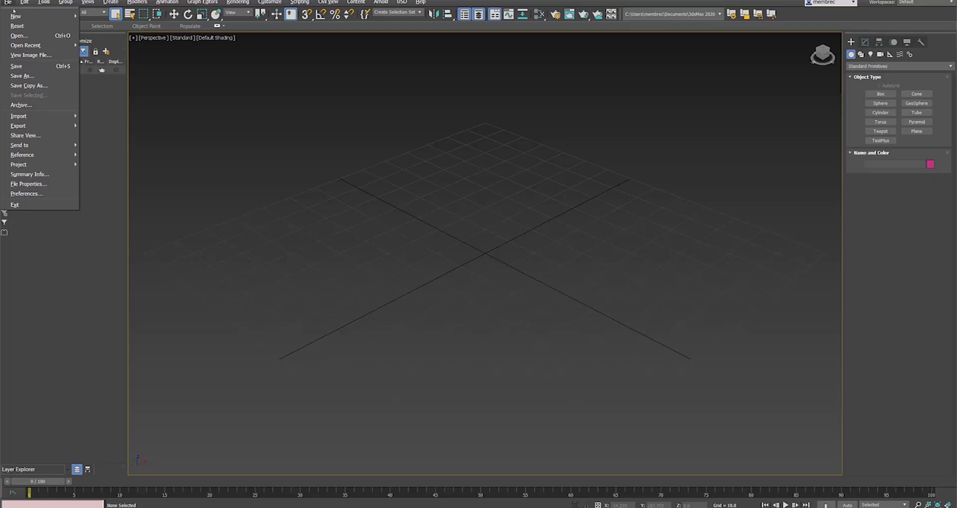
pyautogui.moveTo(30, 116)
pyautogui.click(101, 116)
pyautogui.click(414, 183)
pyautogui.click(660, 331)
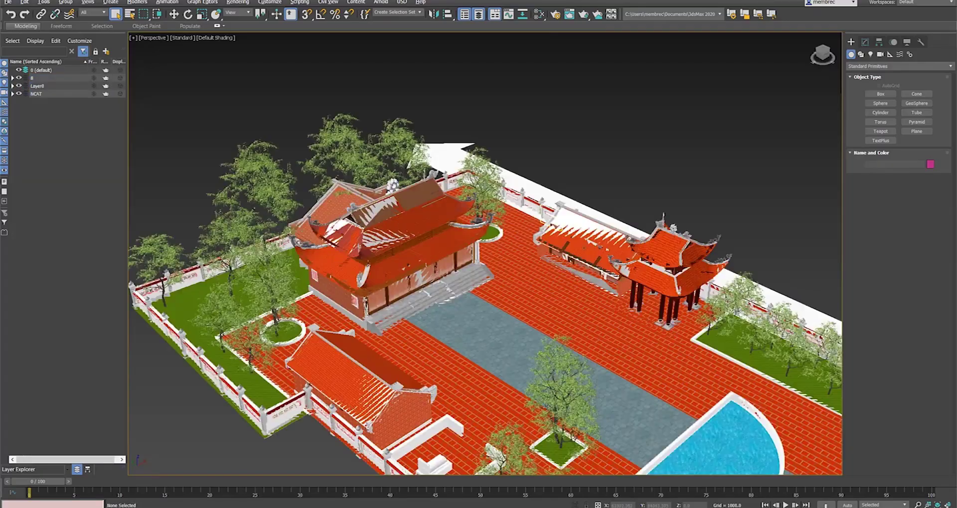
pyautogui.scroll(5, 485, 254)
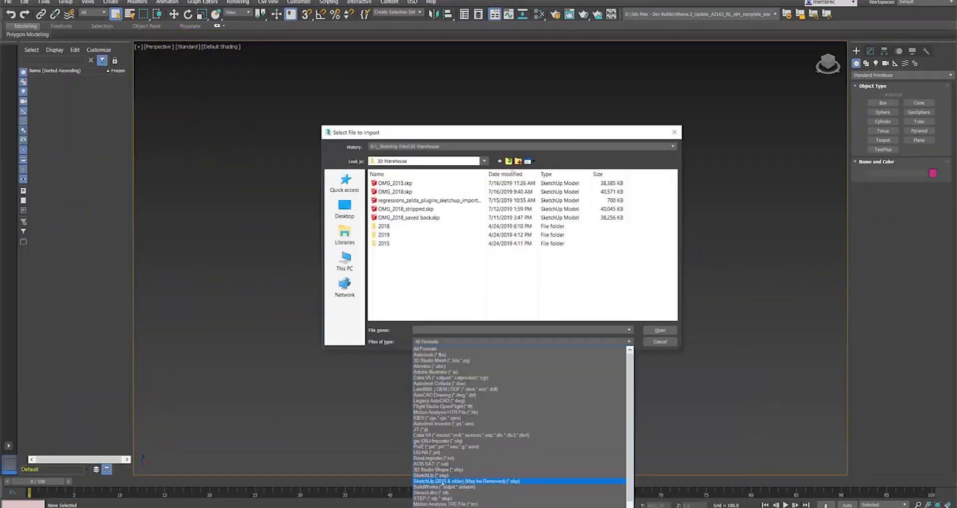
# Import the temple model with Z-Up axis, hierarchy using layers, textures and double-sided materials, without cameras, and display it with Default Shading
pyautogui.click(432, 476)
pyautogui.click(398, 192)
pyautogui.click(655, 331)
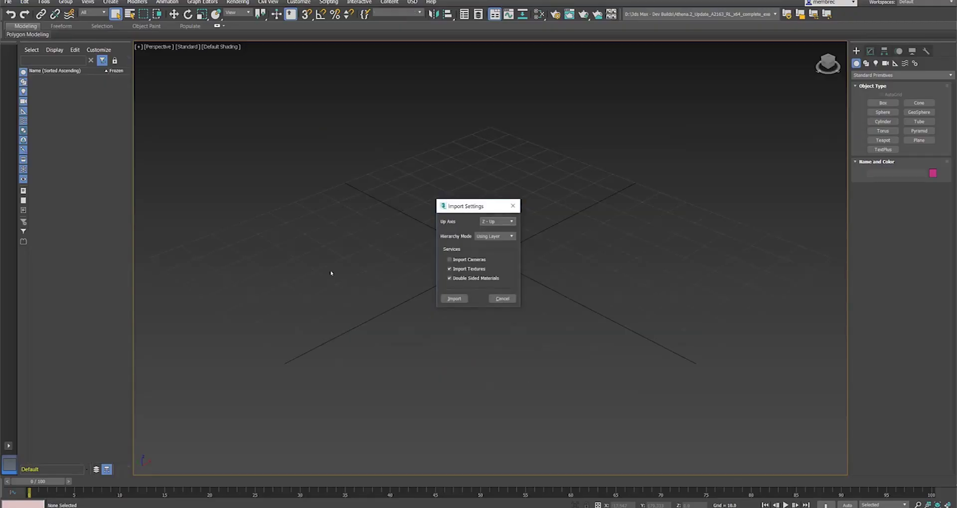
pyautogui.click(454, 298)
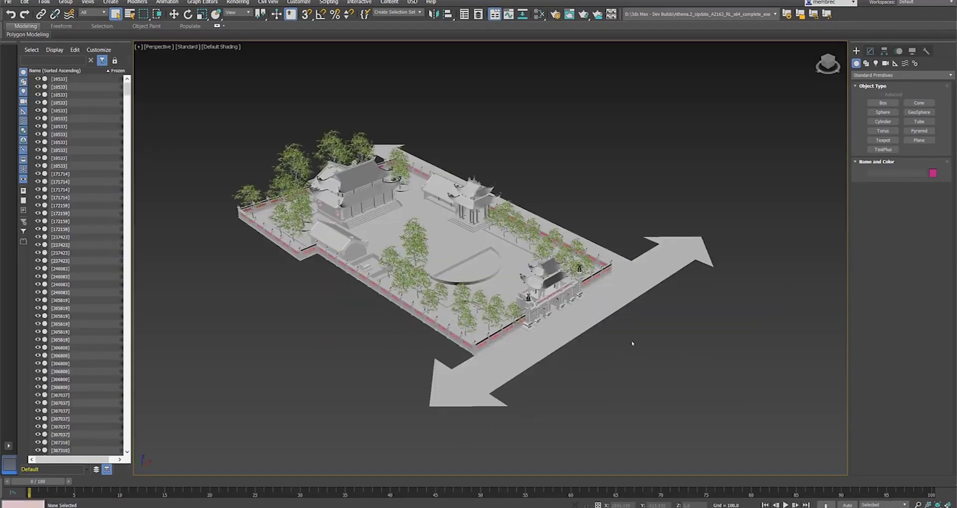
pyautogui.click(219, 47)
pyautogui.click(234, 91)
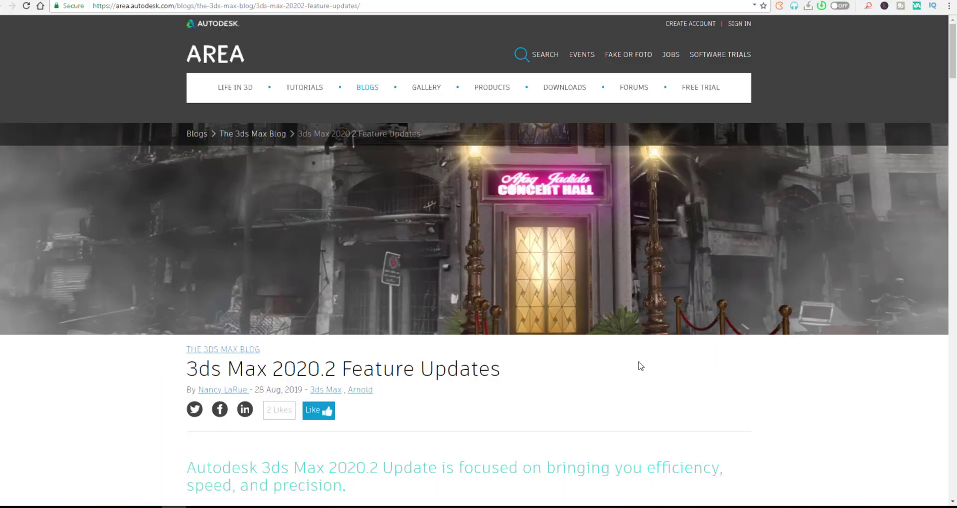
pyautogui.scroll(-2, 894, 274)
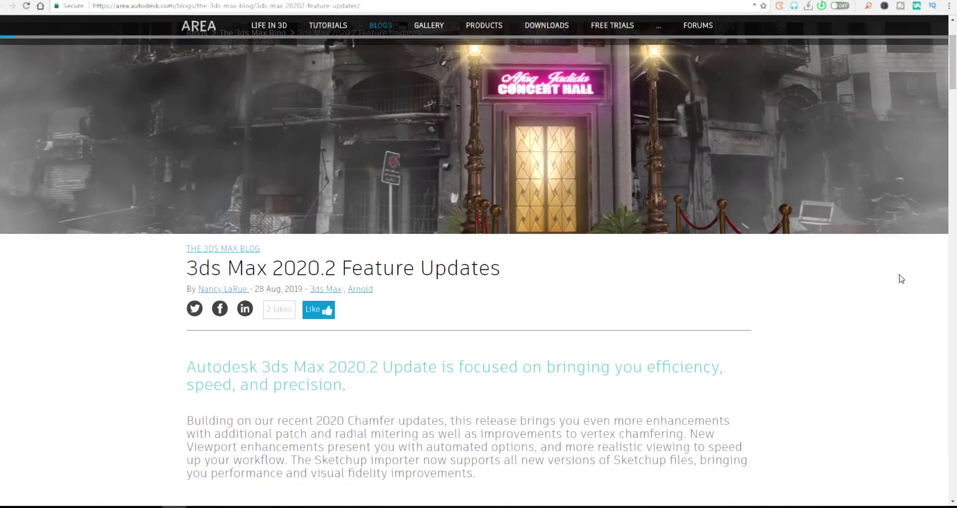
# Switch to the browser, read the 3ds Max 2020.2 Feature Updates post to the SketchUp importer section, and highlight the Autodesk Translation Framework line
pyautogui.scroll(-2, 905, 272)
pyautogui.scroll(-1, 905, 272)
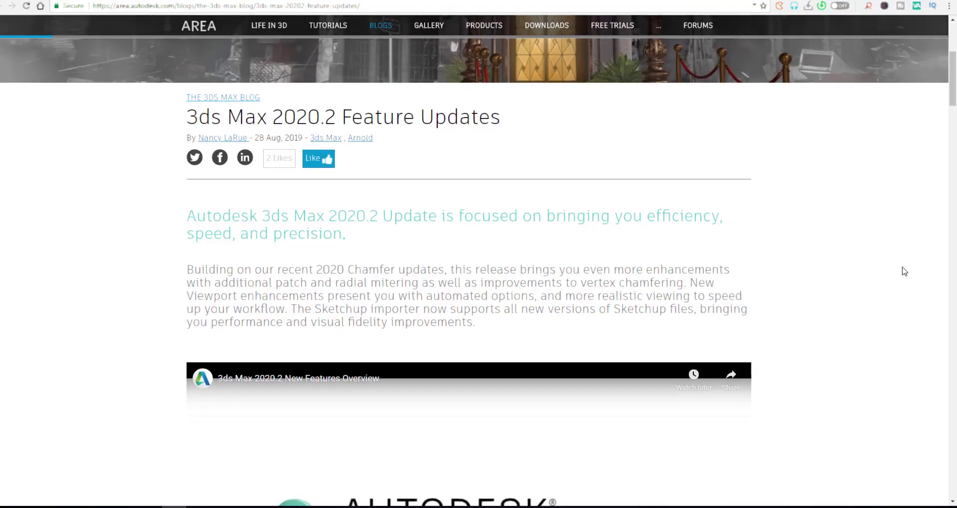
pyautogui.scroll(-3, 905, 272)
pyautogui.scroll(-4, 904, 272)
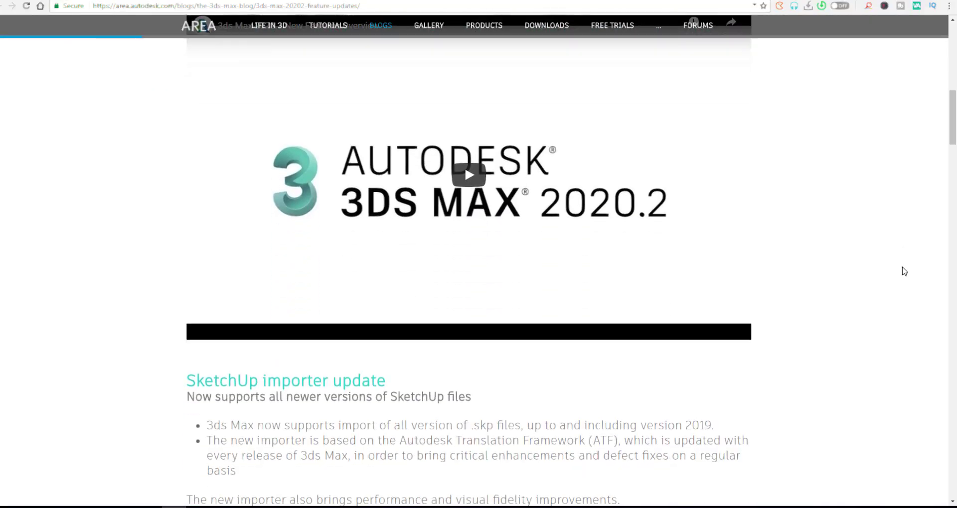
pyautogui.scroll(-5, 905, 271)
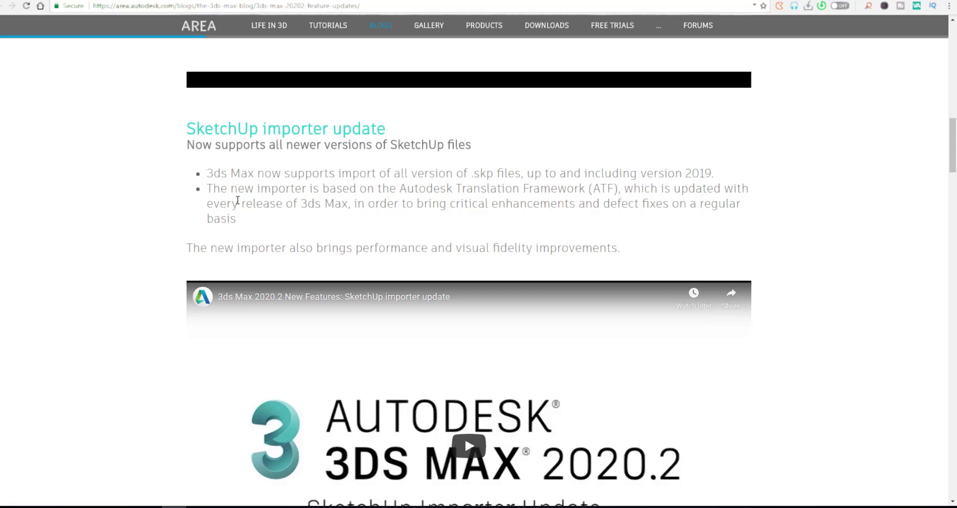
pyautogui.moveTo(209, 189); pyautogui.dragTo(505, 190)
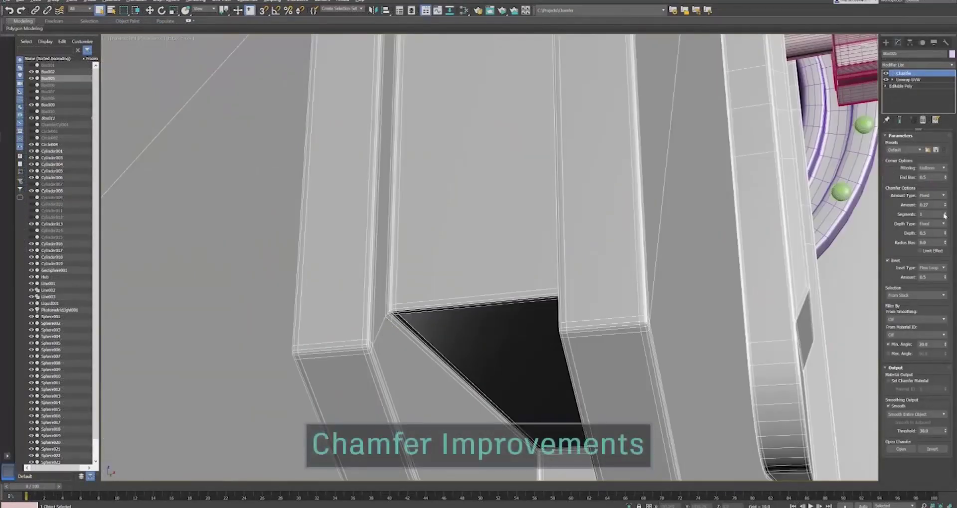
# Switch to 3ds Max and set the gray box part's Chamfer modifier to 2 segments, amount 0.71 and Patch mitering
pyautogui.moveTo(944, 205); pyautogui.dragTo(944, 184)
pyautogui.scroll(10, 384, 316)
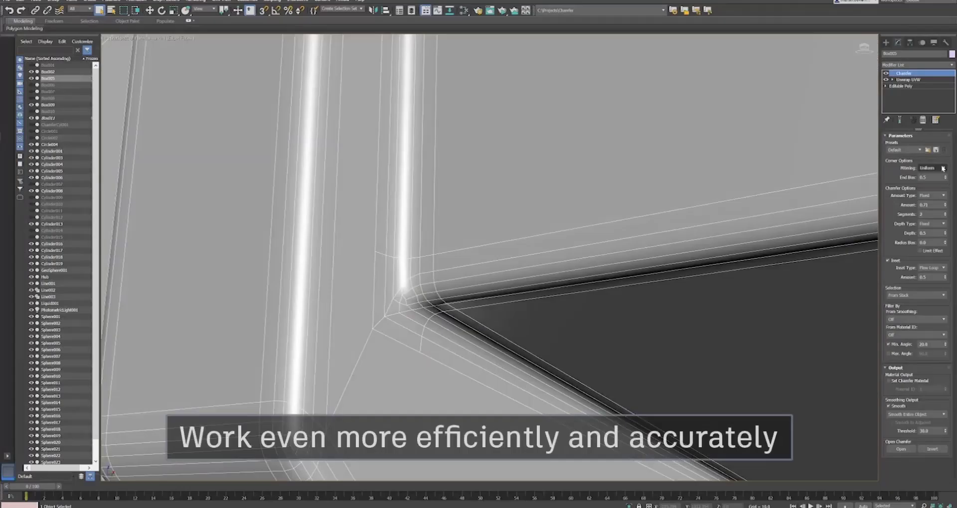
pyautogui.click(942, 169)
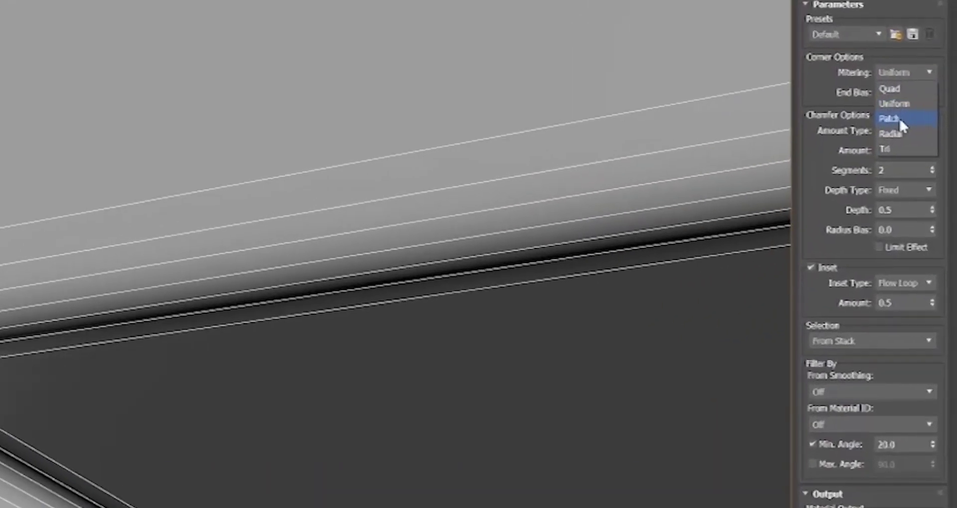
pyautogui.click(899, 118)
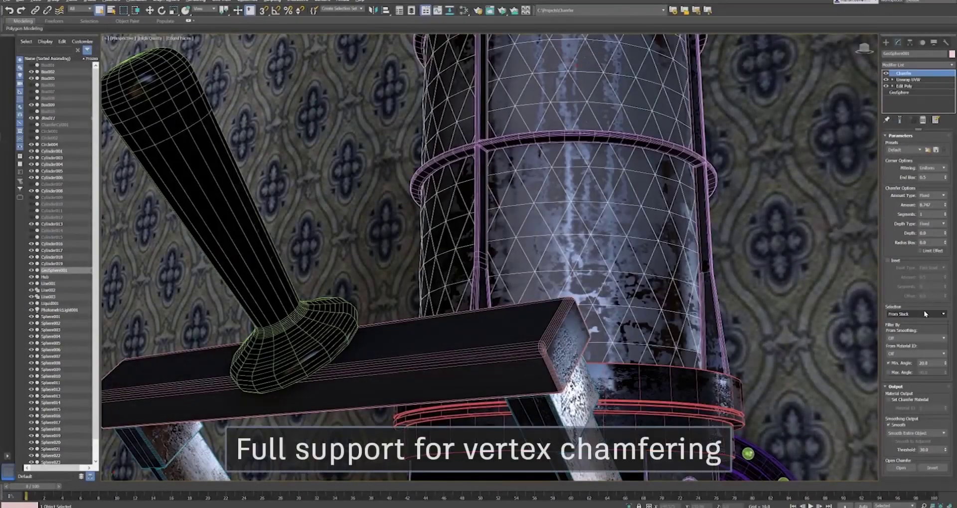
# Change the Selection source of the Chamfer modifier on the GeoSphere from From Stack to another option
pyautogui.click(925, 314)
pyautogui.click(910, 372)
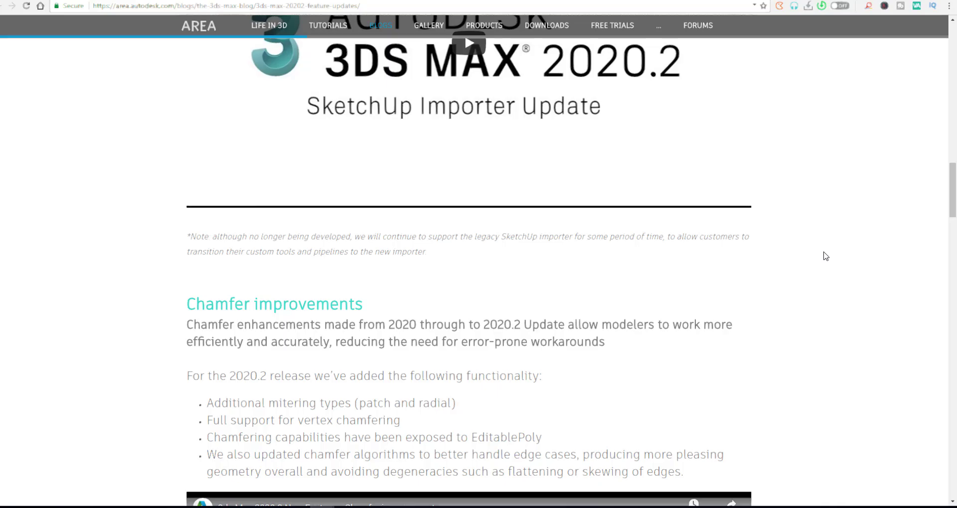
# Switch to the browser and read the Chamfer improvements section through to Viewport enhancements, highlighting the phrase on reducing error-prone workarounds
pyautogui.scroll(-2, 825, 256)
pyautogui.scroll(-1, 822, 234)
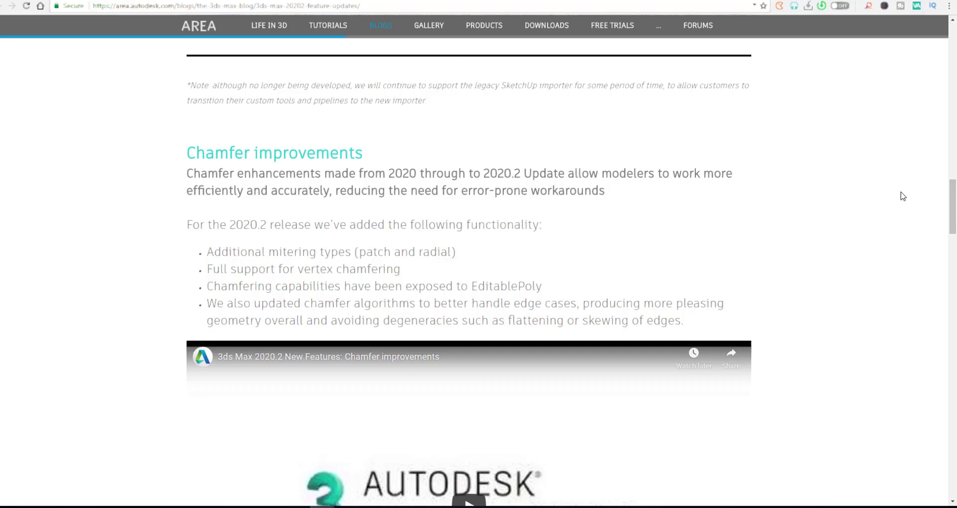
pyautogui.scroll(-2, 901, 197)
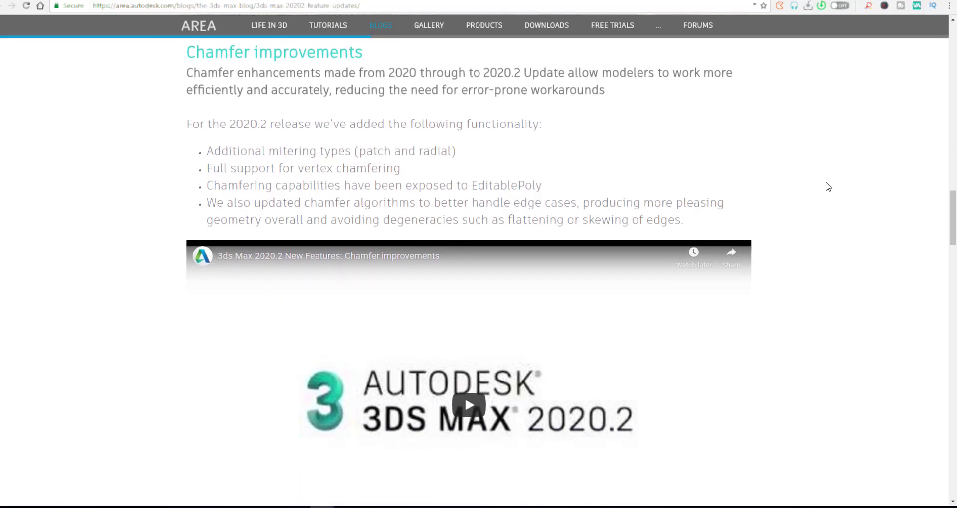
pyautogui.moveTo(374, 92); pyautogui.dragTo(574, 92)
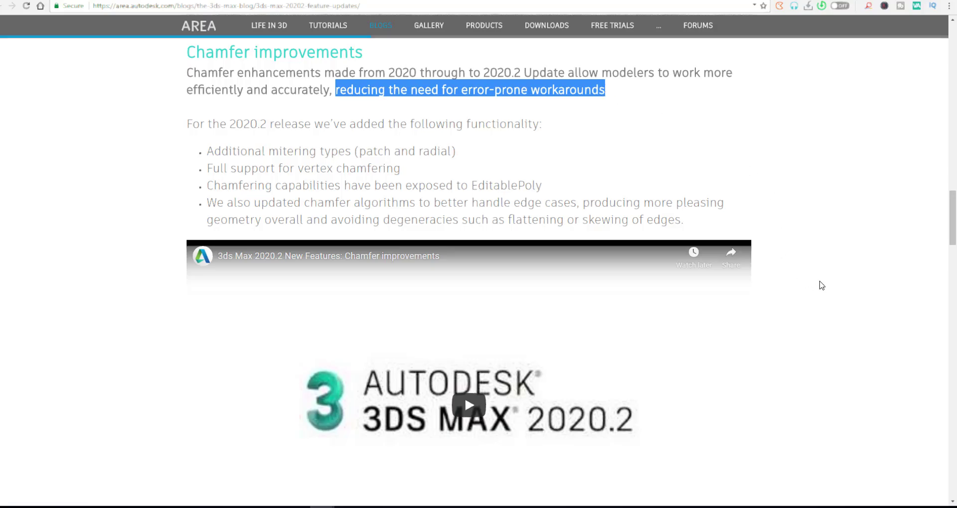
pyautogui.click(853, 259)
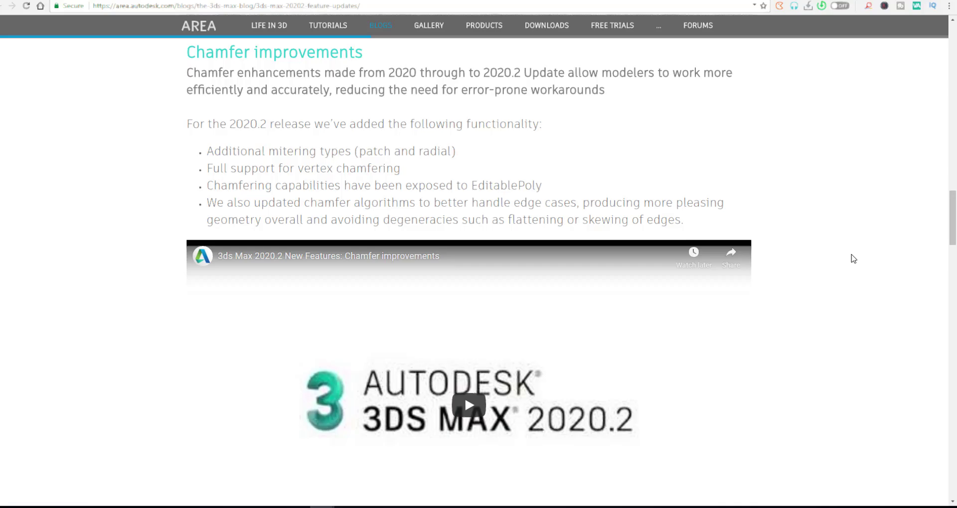
pyautogui.scroll(-5, 869, 306)
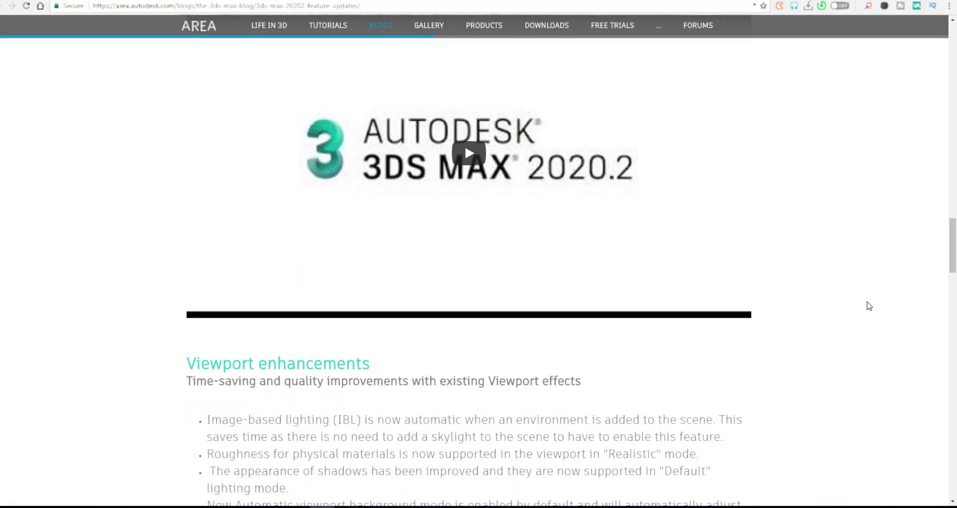
pyautogui.scroll(-1, 869, 306)
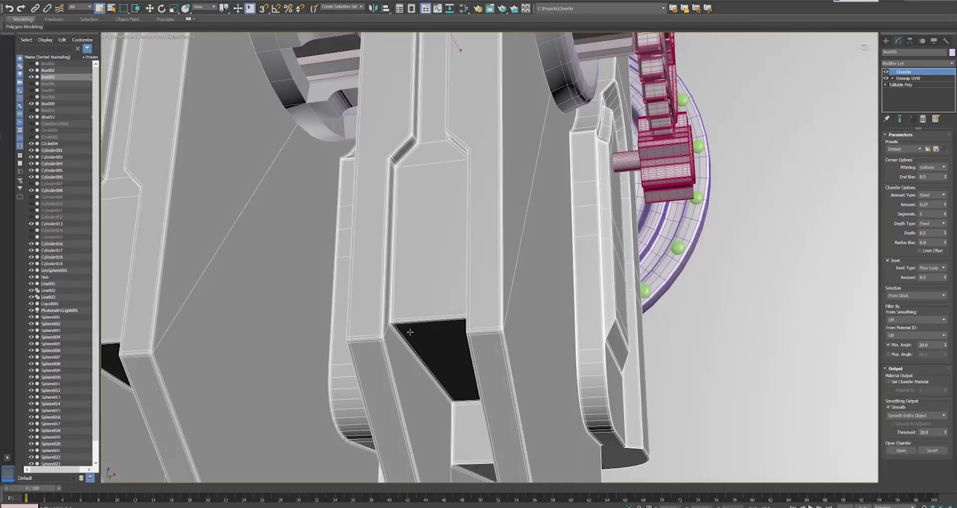
# Switch to 3ds Max and set the gray box part's Chamfer modifier to 2 segments, an amount of 0.71 and Patch mitering
pyautogui.scroll(5, 409, 332)
pyautogui.click(945, 212)
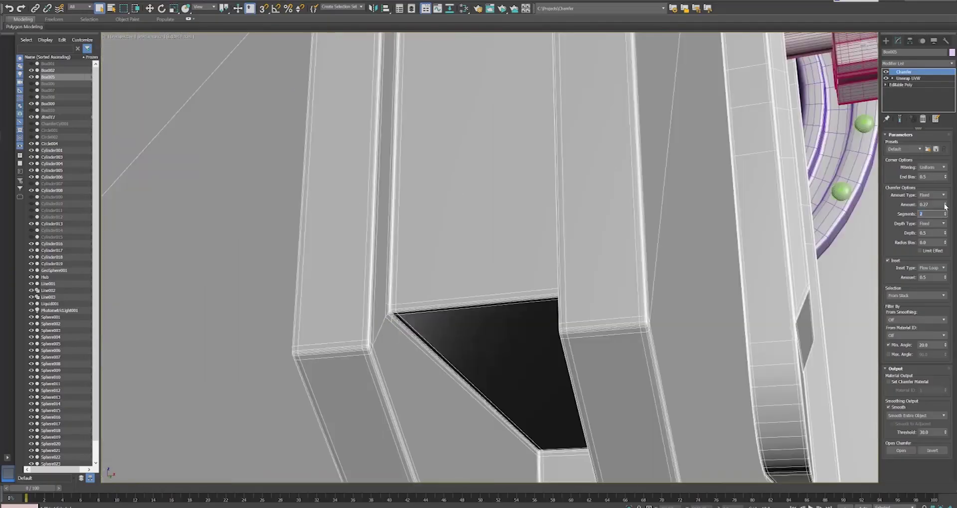
pyautogui.moveTo(945, 204); pyautogui.dragTo(945, 183)
pyautogui.scroll(6, 384, 317)
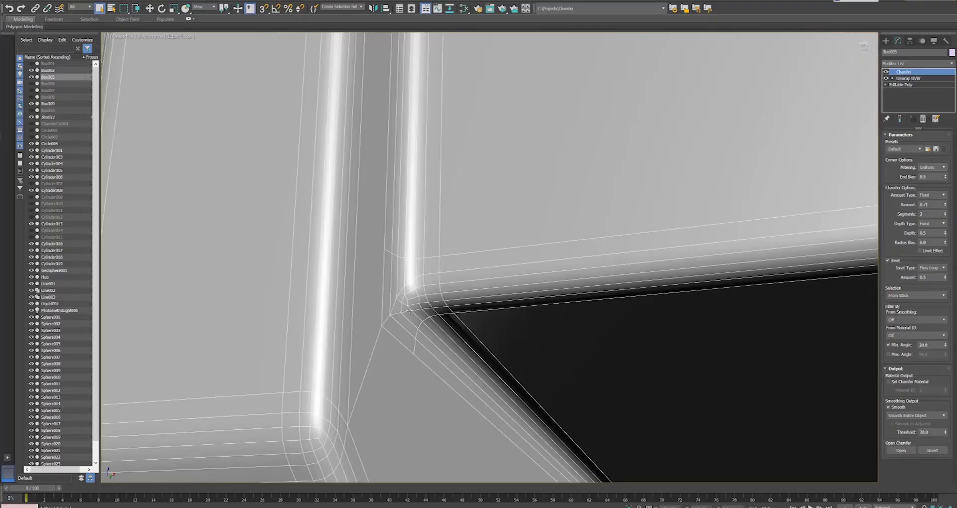
pyautogui.keyDown('alt'); pyautogui.moveTo(408, 310); pyautogui.dragTo(402, 311, button='middle'); pyautogui.keyUp('alt')
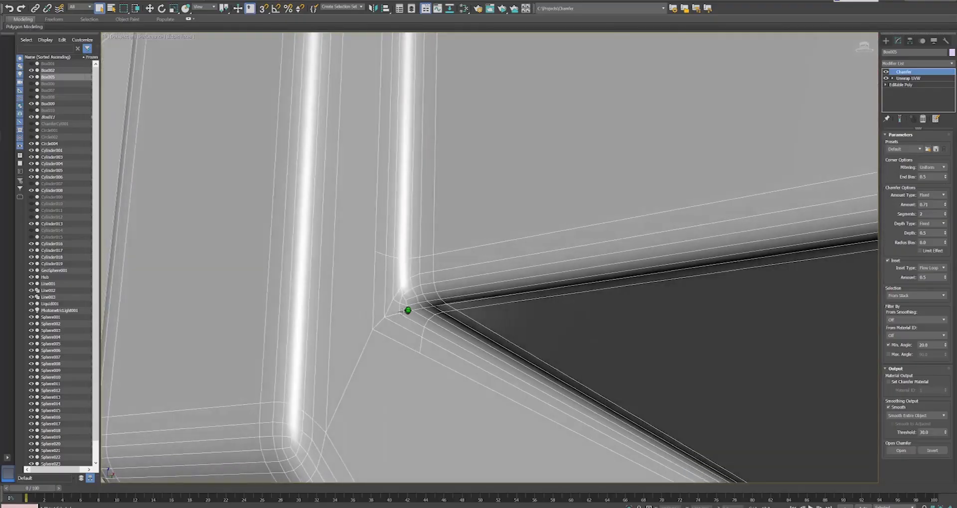
pyautogui.click(943, 168)
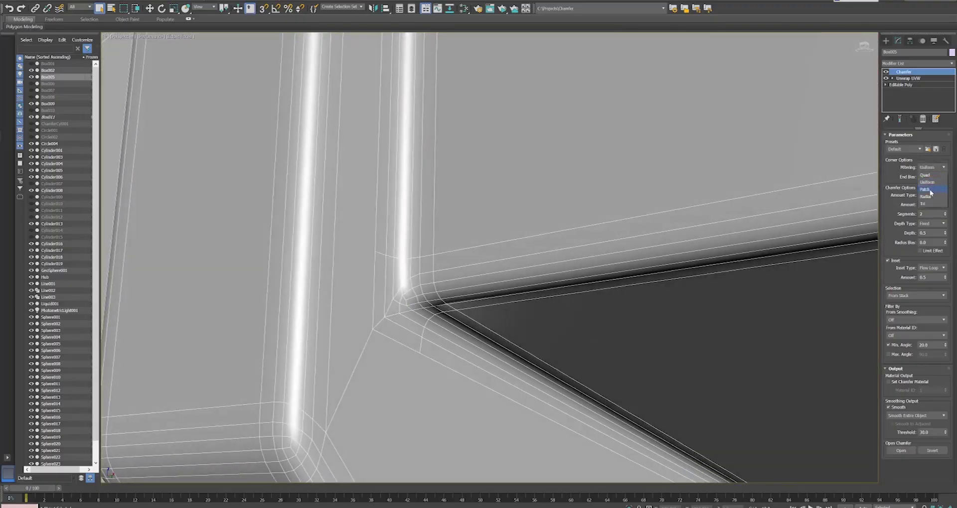
pyautogui.click(930, 191)
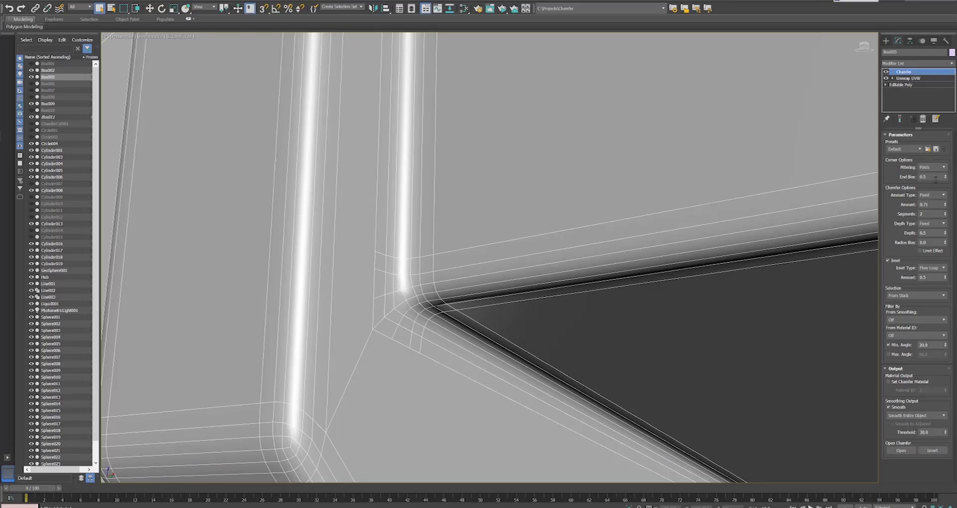
# Change the box part's chamfer mitering to Radial and toggle its inset off and back on
pyautogui.click(943, 169)
pyautogui.click(930, 197)
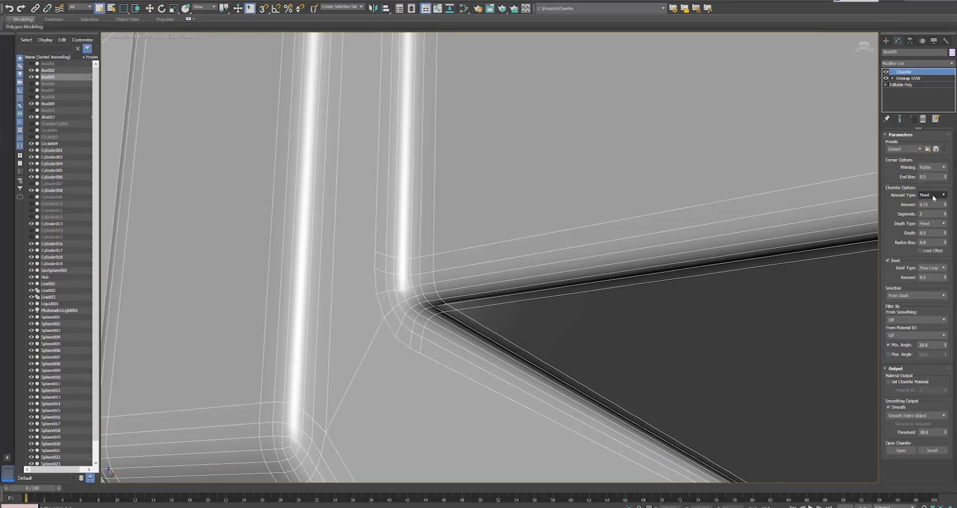
pyautogui.click(893, 261)
pyautogui.click(893, 261)
pyautogui.keyDown('alt'); pyautogui.moveTo(814, 199); pyautogui.dragTo(727, 172, button='middle'); pyautogui.keyUp('alt')
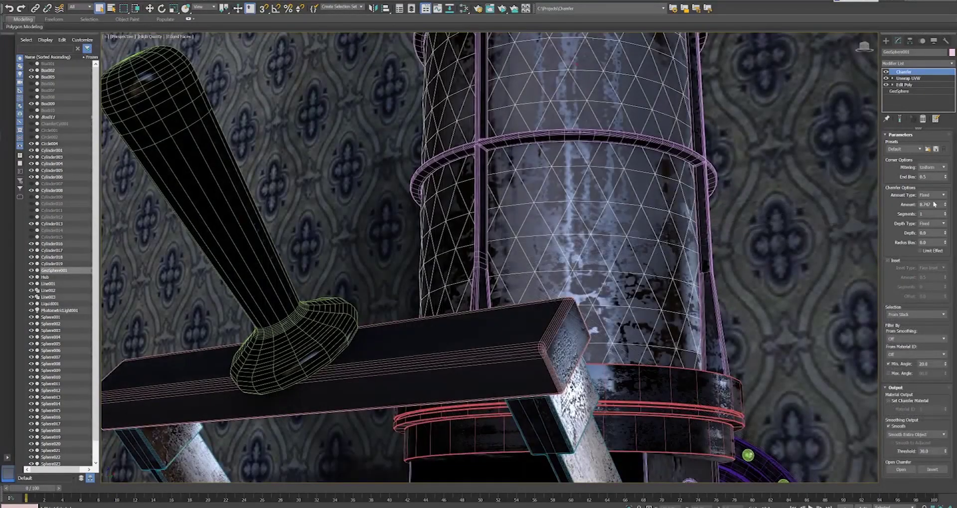
# Perforate the GeoSphere with its Chamfer modifier using the All Vertices selection, a depth of -0.5 and Open Chamfer
pyautogui.click(925, 314)
pyautogui.click(908, 372)
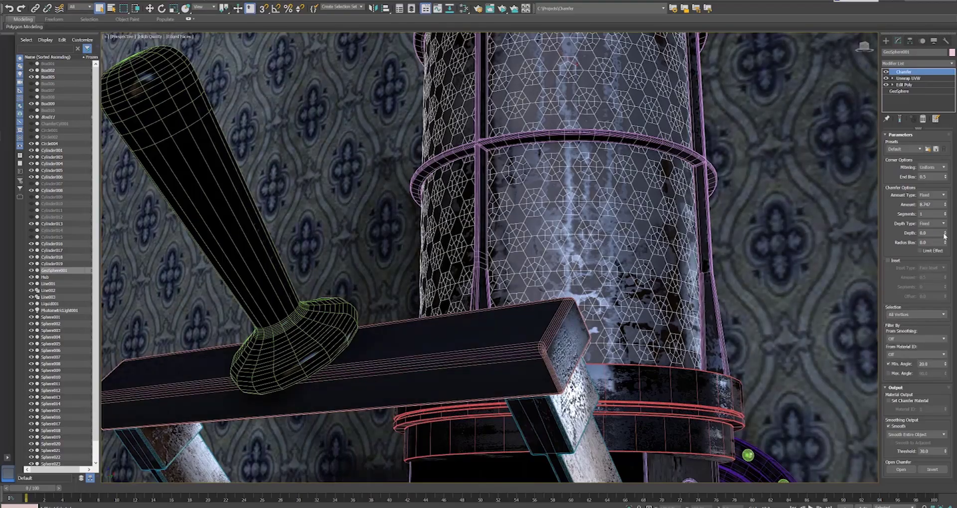
pyautogui.moveTo(944, 235); pyautogui.dragTo(939, 272)
pyautogui.click(900, 470)
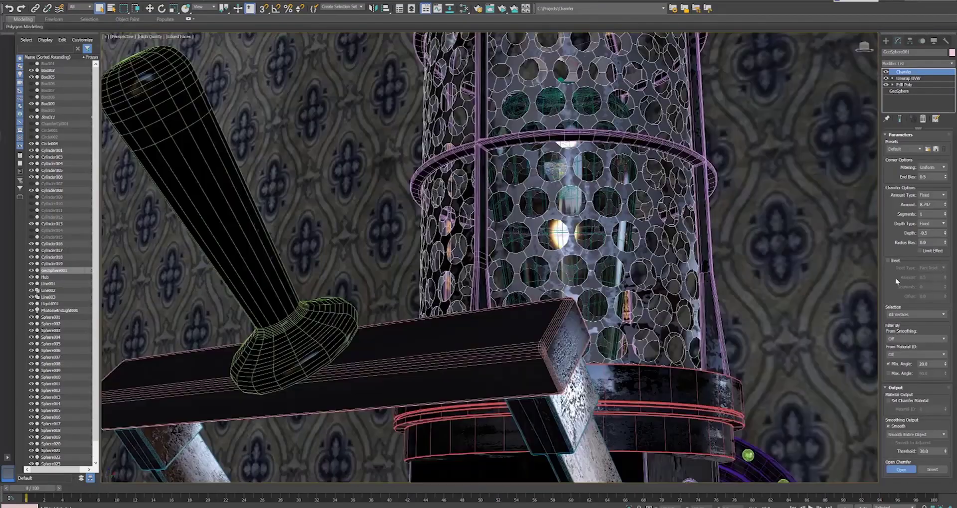
# Set the GeoSphere's chamfer amount type to By Weight, and enter Edit Poly vertex editing with the end result shown
pyautogui.click(934, 197)
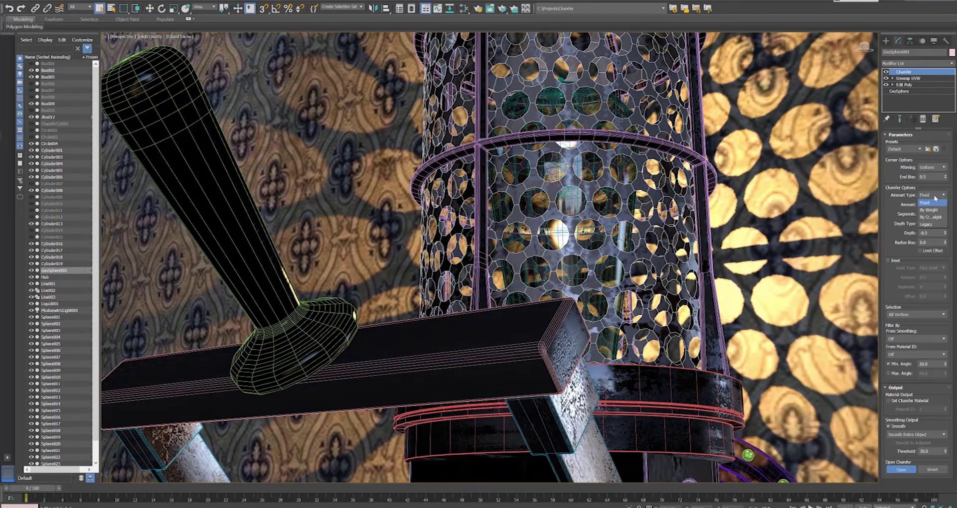
pyautogui.click(928, 207)
pyautogui.click(900, 119)
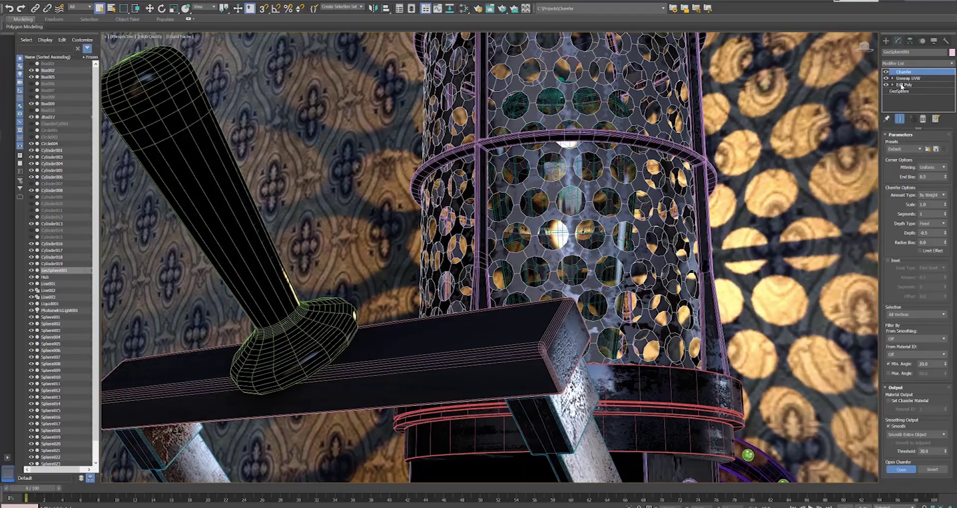
pyautogui.click(904, 85)
pyautogui.click(897, 197)
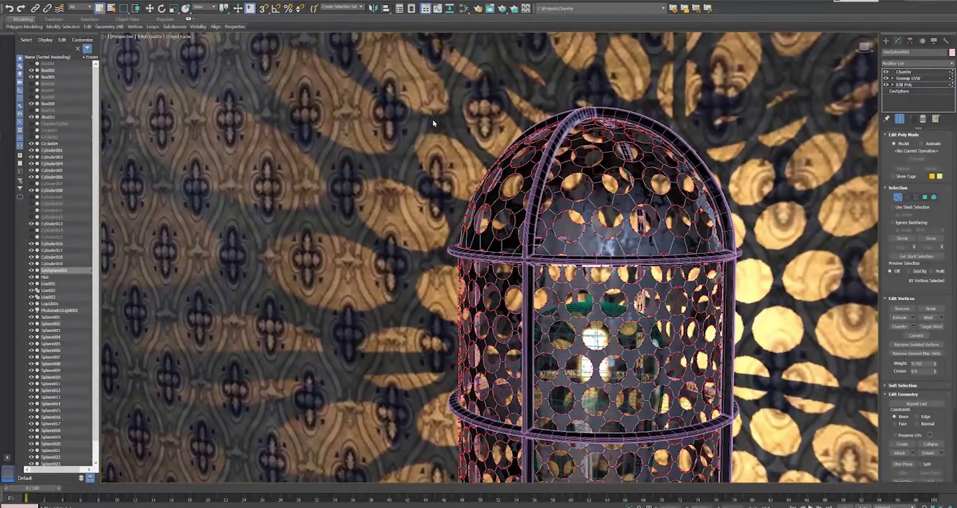
# Adjust the weight of the selected dome vertices in the GeoSphere's Edit Poly modifier and inspect the whole lamp without edged faces
pyautogui.moveTo(743, 250); pyautogui.dragTo(743, 249)
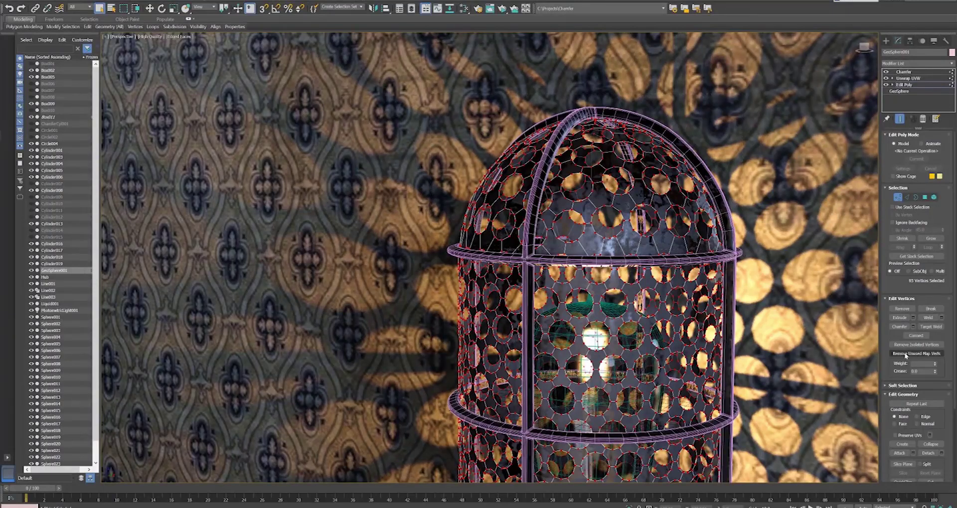
pyautogui.moveTo(934, 364)
pyautogui.mouseDown()
pyautogui.moveTo(931, 381)
pyautogui.moveTo(931, 353)
pyautogui.mouseUp()
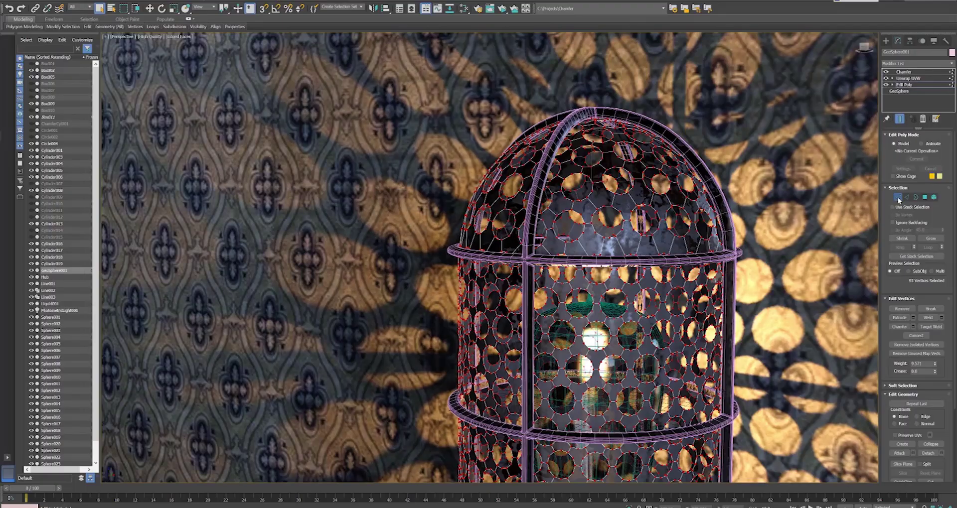
pyautogui.click(916, 72)
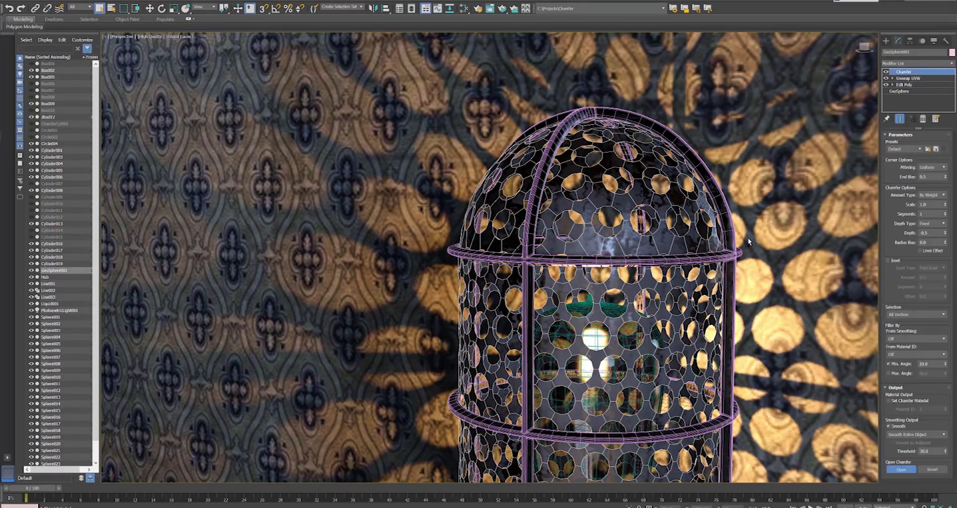
pyautogui.scroll(-6, 749, 264)
pyautogui.moveTo(752, 323); pyautogui.dragTo(600, 214, button='middle')
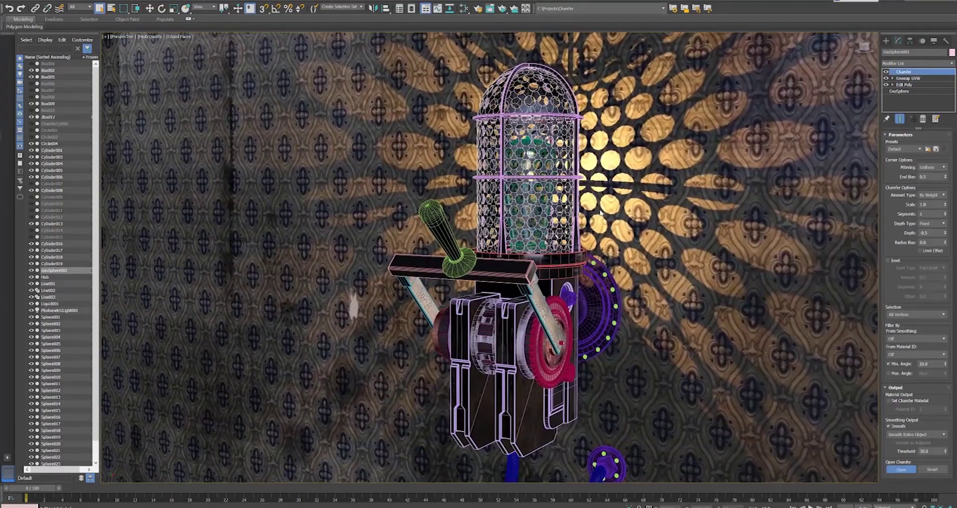
pyautogui.press('F4')
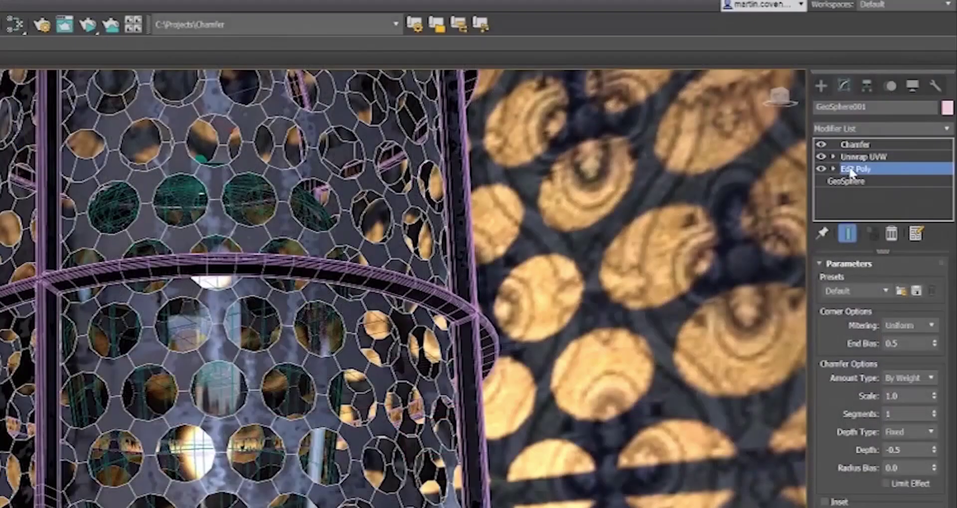
pyautogui.click(847, 163)
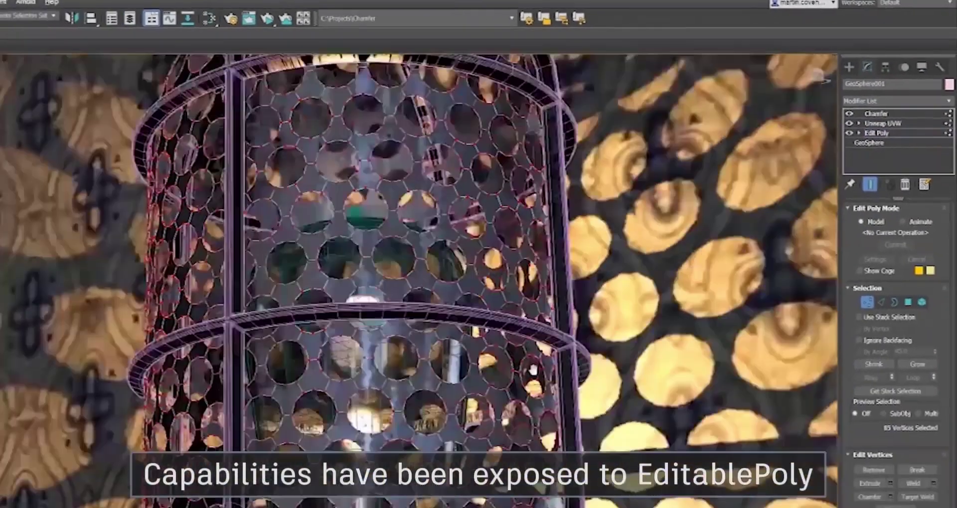
# Orbit the PhysCamera001 view around the sword and hammer to compare the viewport with the ActiveShade render
pyautogui.moveTo(533, 370); pyautogui.dragTo(488, 423, button='middle')
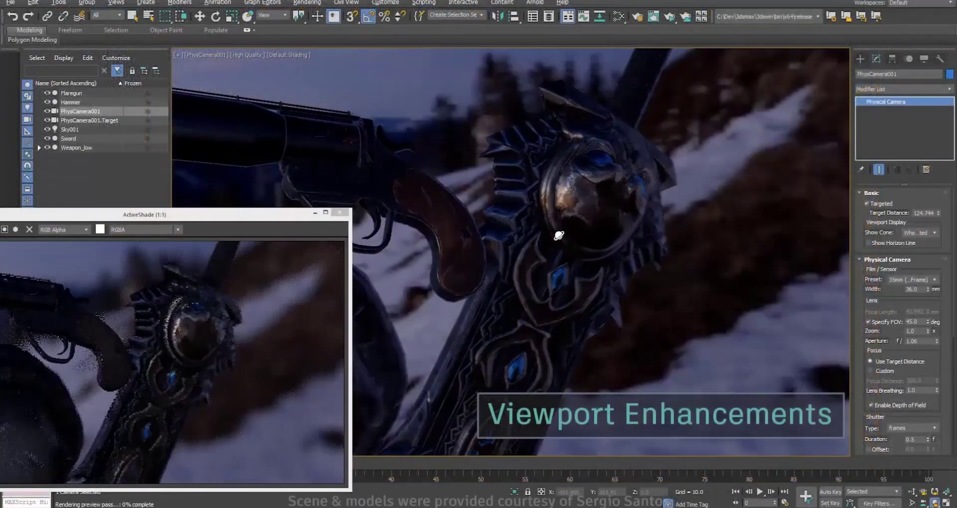
pyautogui.keyDown('alt'); pyautogui.moveTo(560, 231); pyautogui.dragTo(570, 286, button='middle'); pyautogui.keyUp('alt')
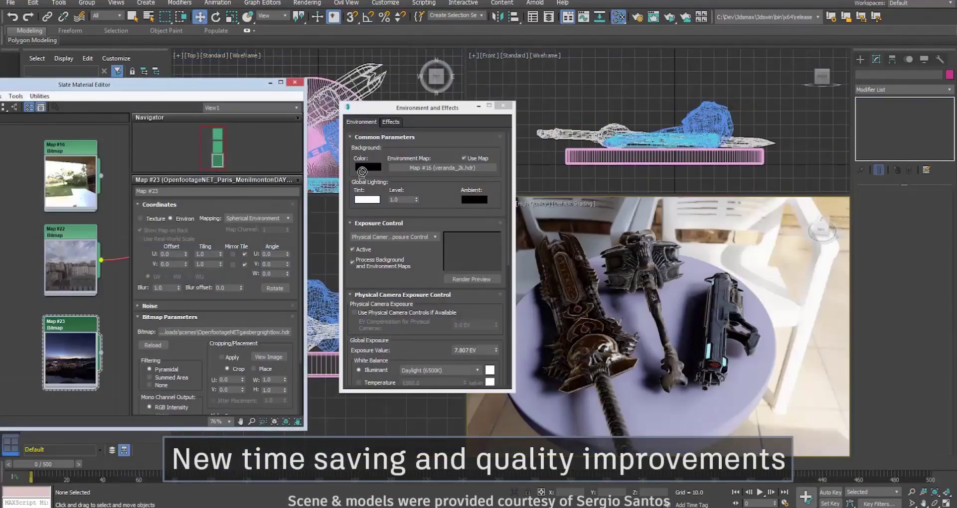
# Assign Map #22 and then Map #23 to the scene's environment map, each as an instance
pyautogui.moveTo(362, 171); pyautogui.dragTo(426, 168)
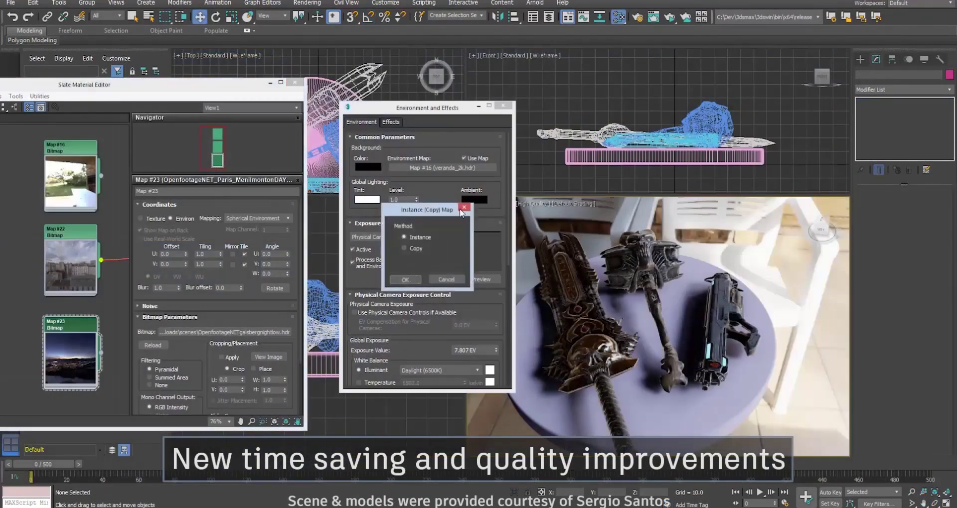
pyautogui.click(405, 280)
pyautogui.moveTo(101, 355); pyautogui.dragTo(426, 168)
pyautogui.click(405, 280)
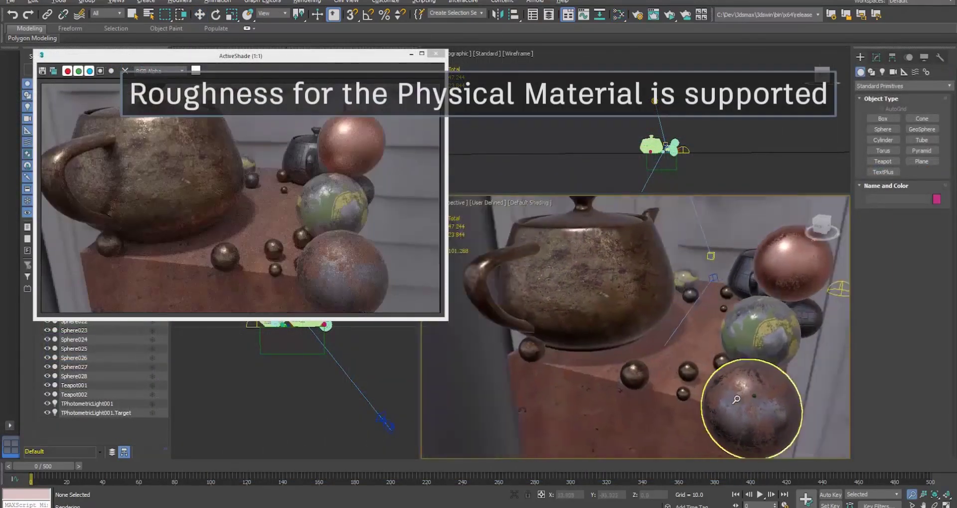
# Examine the teapot and spheres in the perspective view, and play the camera animation of the weapons scene
pyautogui.moveTo(736, 399); pyautogui.dragTo(732, 354)
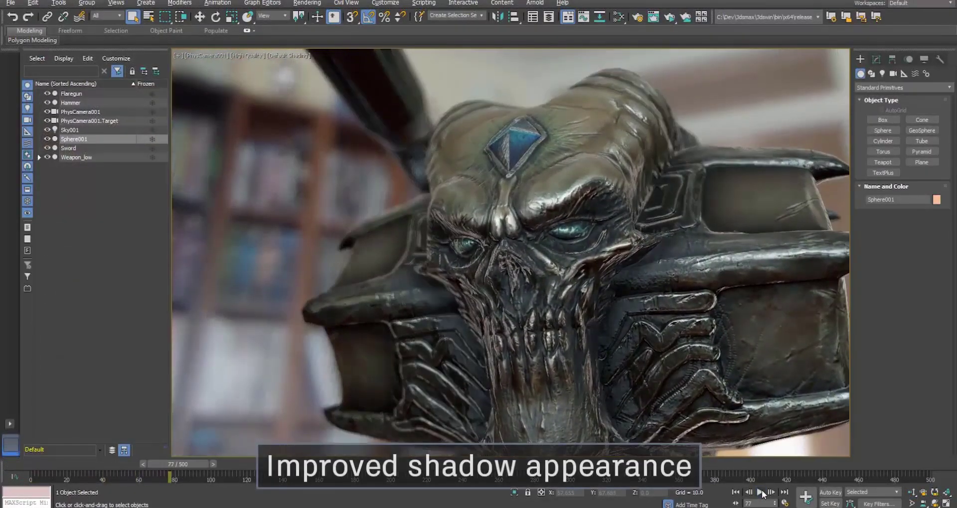
pyautogui.click(760, 491)
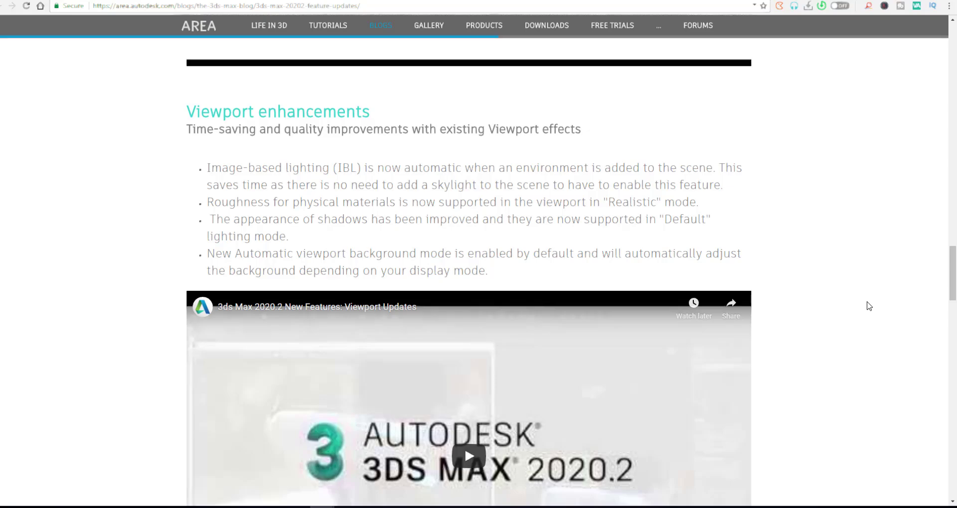
# Switch to the browser and read from the Viewport enhancements section on to Performance updates
pyautogui.scroll(-4, 869, 306)
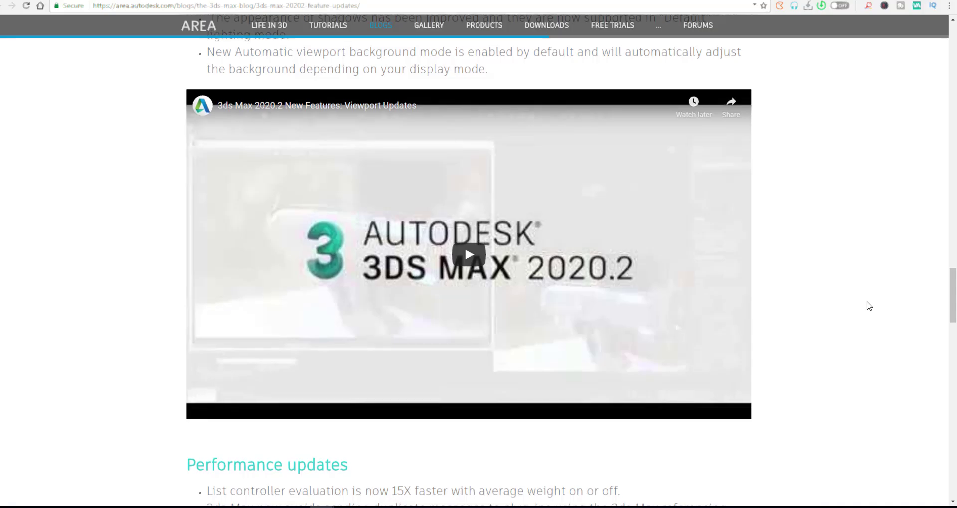
pyautogui.scroll(-1, 869, 306)
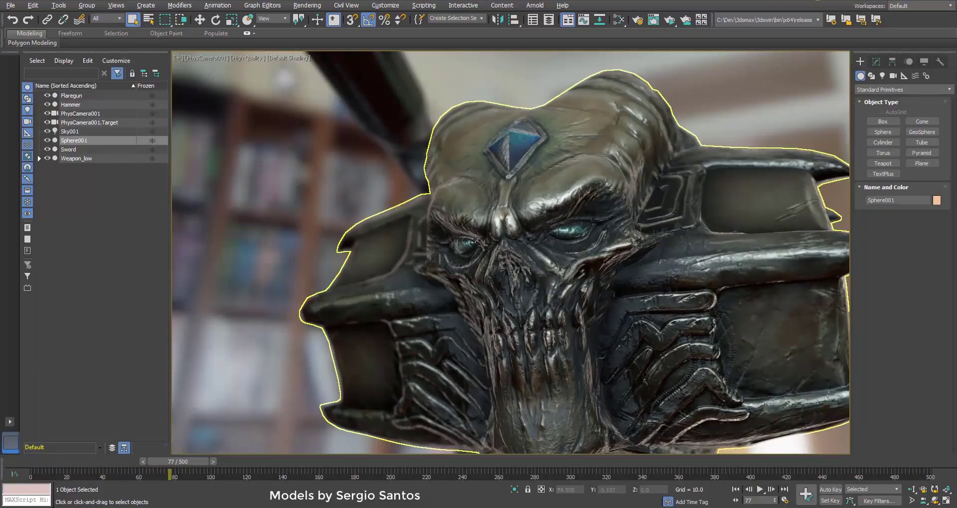
# Switch to 3ds Max and review the weapons through the PhysCamera001 view by playing and scrubbing the animation
pyautogui.click(759, 489)
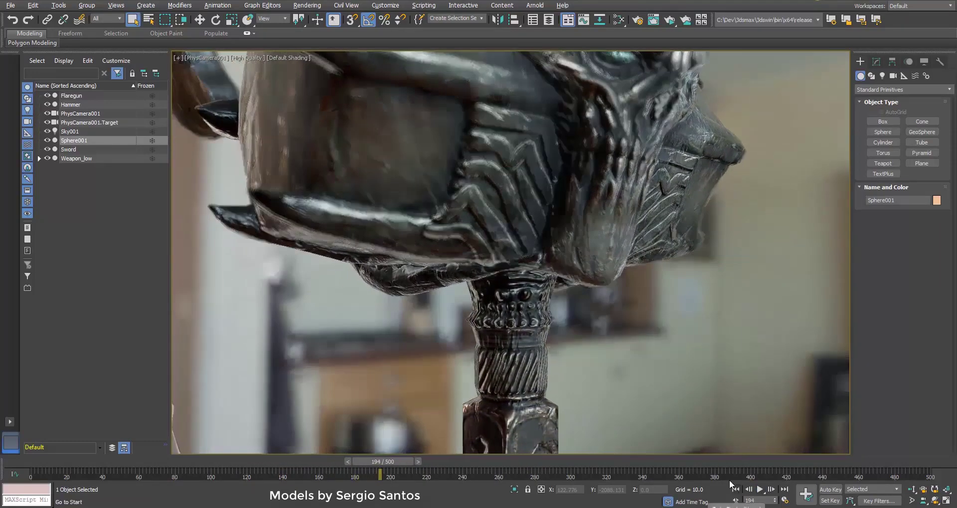
pyautogui.click(761, 489)
pyautogui.moveTo(423, 461); pyautogui.dragTo(640, 464)
pyautogui.click(760, 490)
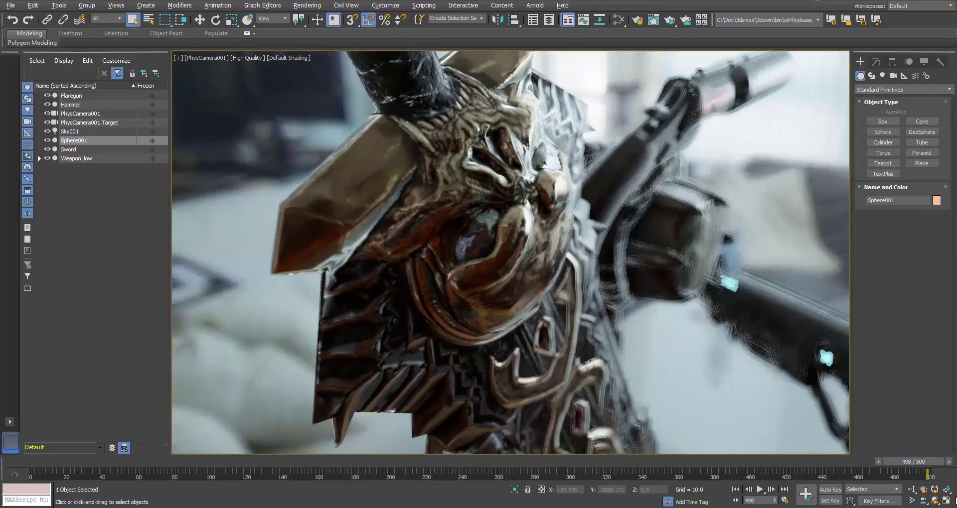
# Restore the four-viewport layout, start an ActiveShade render, and change the camera viewport to Perspective, orbited toward the flare gun
pyautogui.click(945, 501)
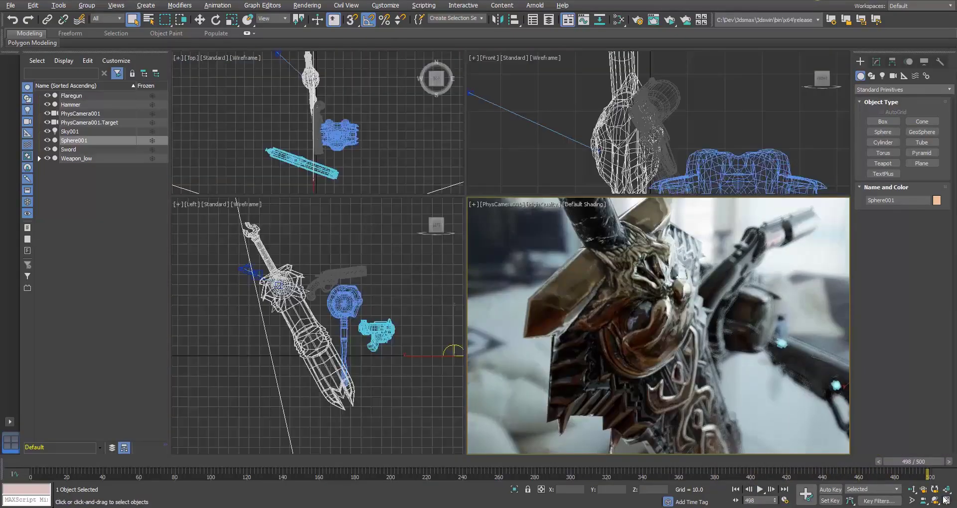
pyautogui.click(670, 21)
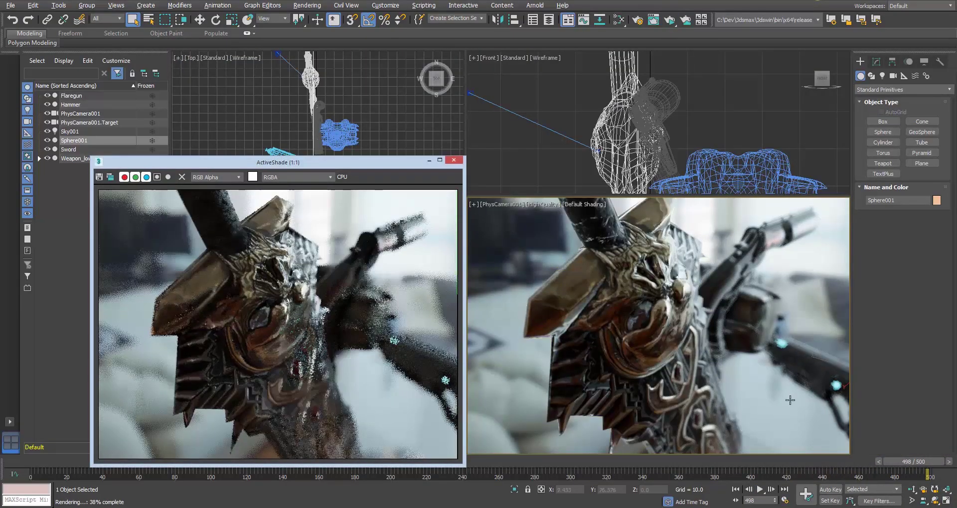
pyautogui.press('p')
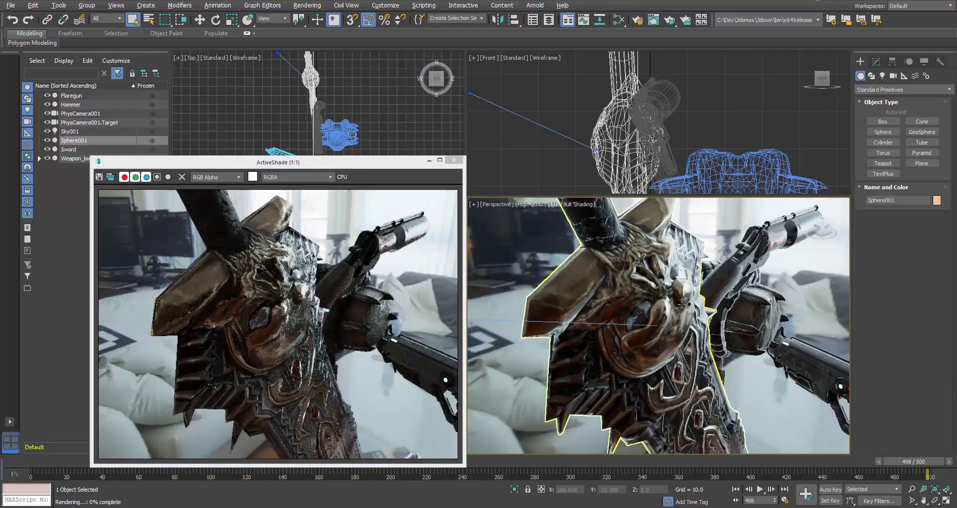
pyautogui.keyDown('alt'); pyautogui.moveTo(718, 384); pyautogui.dragTo(678, 271, button='middle'); pyautogui.keyUp('alt')
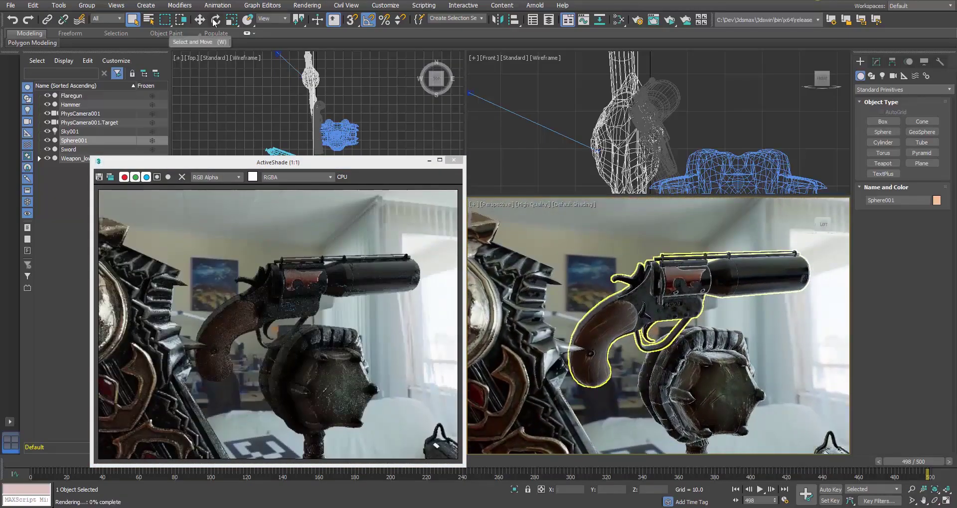
# Select the flare gun and rotate it in the perspective view while ActiveShade updates
pyautogui.click(673, 291)
pyautogui.moveTo(673, 291); pyautogui.dragTo(667, 322)
pyautogui.moveTo(669, 267); pyautogui.dragTo(624, 298)
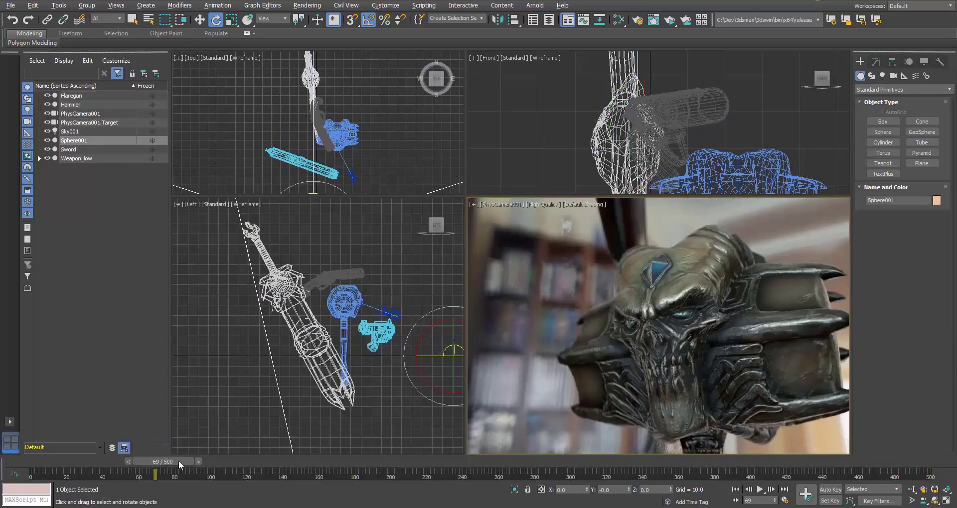
# Scrub the animation to frame 134 and open the general tools list
pyautogui.moveTo(179, 460); pyautogui.dragTo(272, 464)
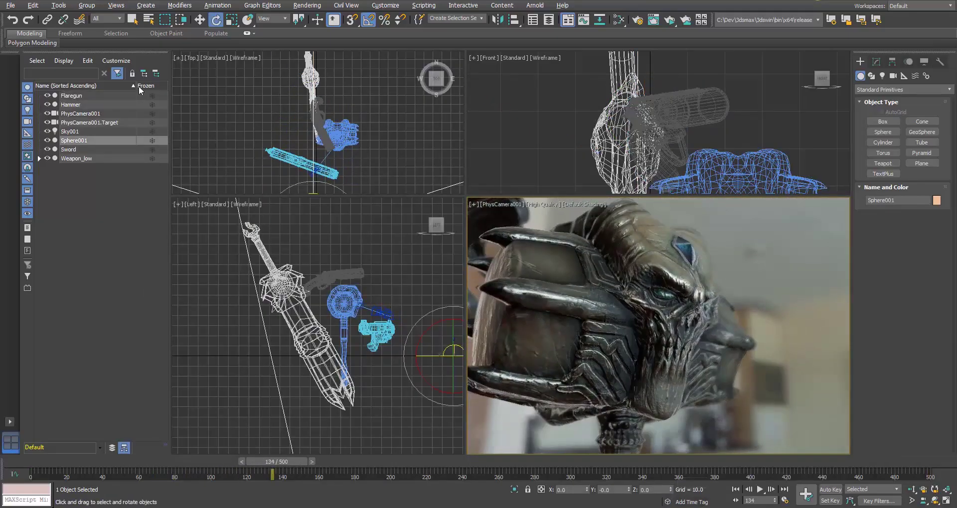
pyautogui.click(59, 6)
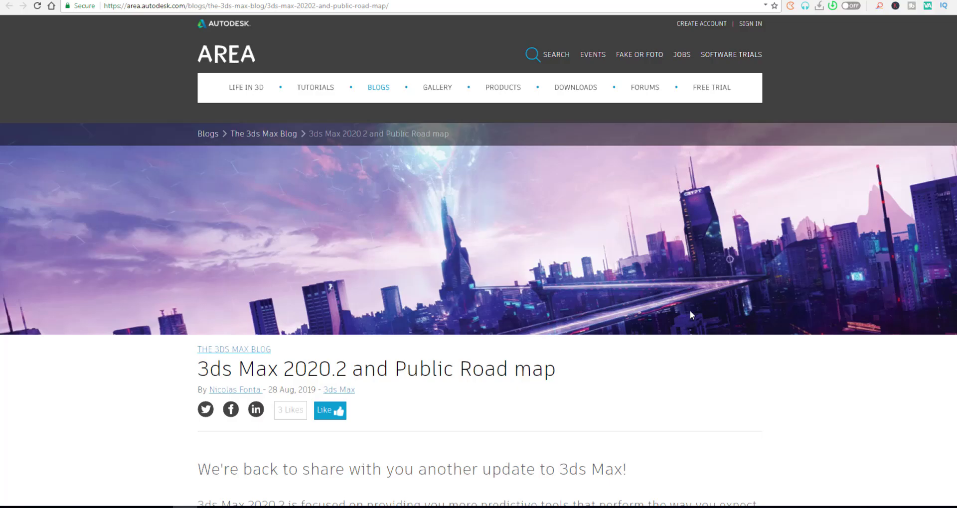
# Switch to the browser and read the introduction of the 3ds Max 2020.2 and Public Road map post down to the overview video
pyautogui.scroll(-3, 696, 292)
pyautogui.scroll(1, 698, 294)
pyautogui.scroll(-4, 698, 294)
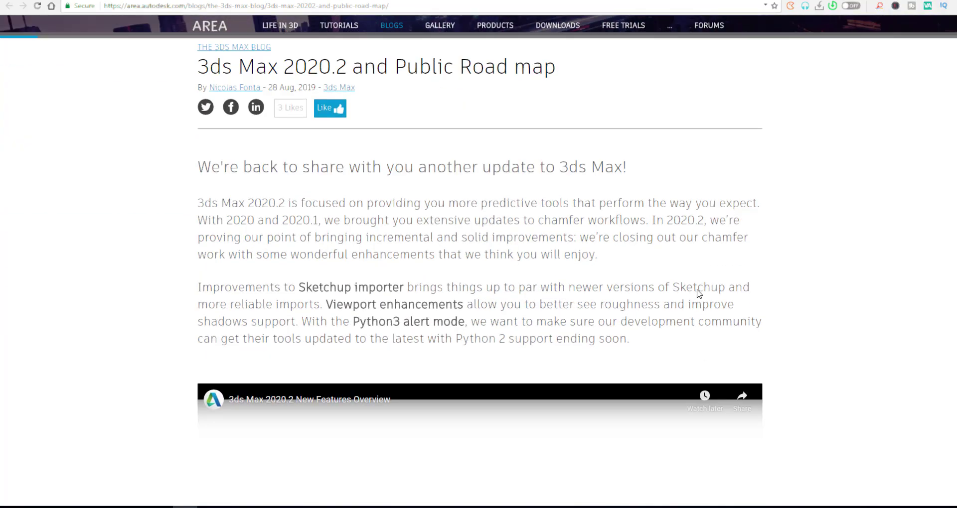
pyautogui.scroll(-1, 895, 246)
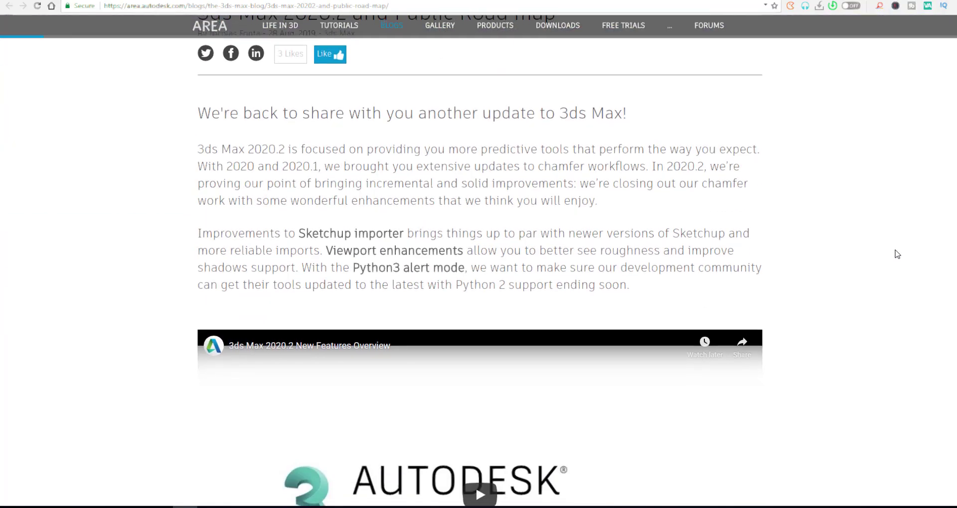
# Read the roadmap post from the overview video through the Reliable theme's continuous delivery, Core 3D Authoring and Viewport Improvements sections
pyautogui.scroll(-4, 897, 253)
pyautogui.scroll(-3, 897, 255)
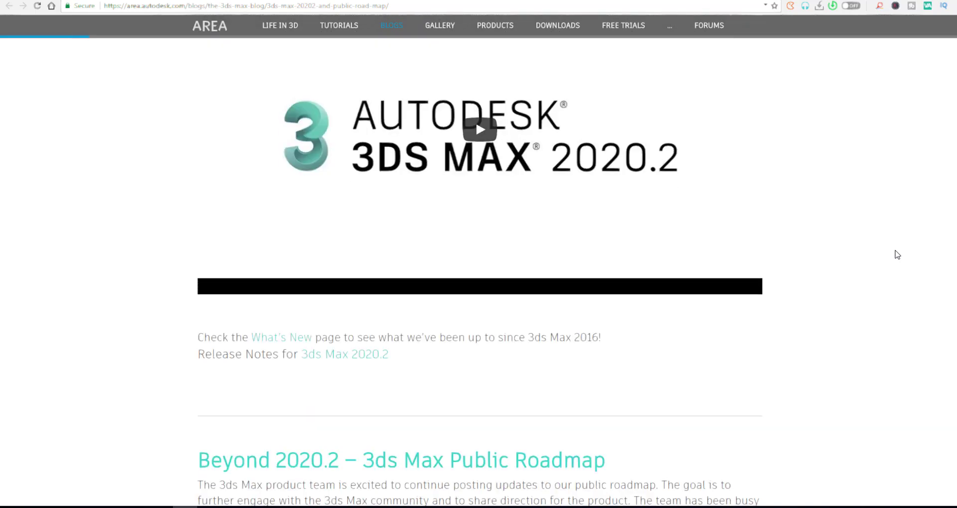
pyautogui.scroll(-4, 897, 254)
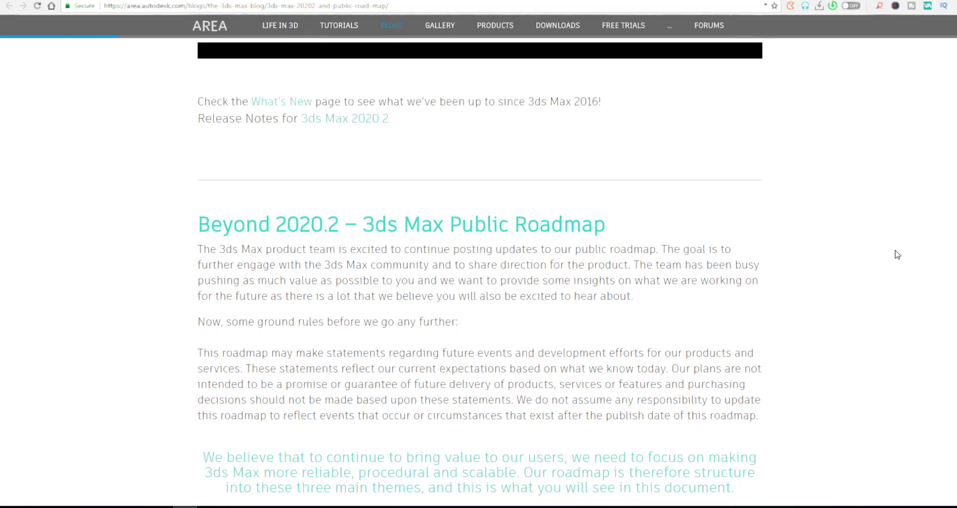
pyautogui.scroll(-10, 897, 255)
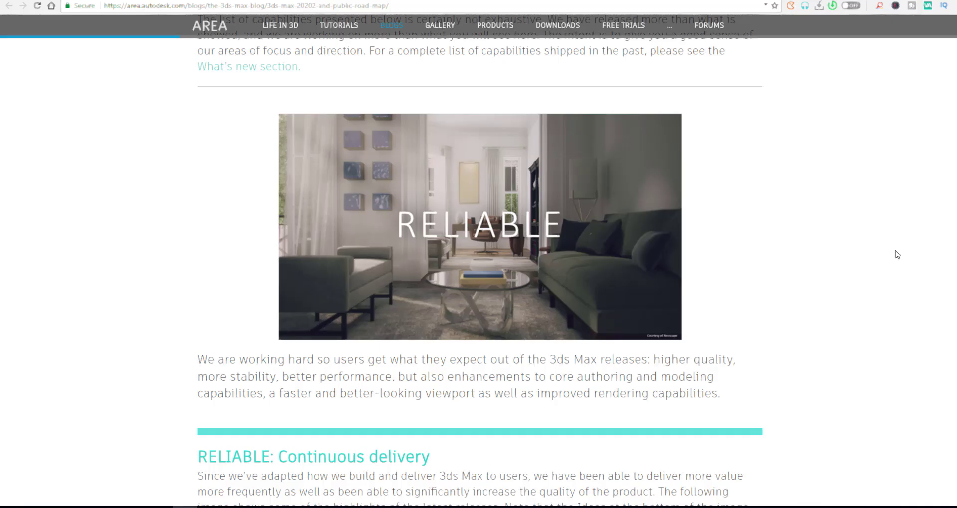
pyautogui.scroll(-7, 897, 255)
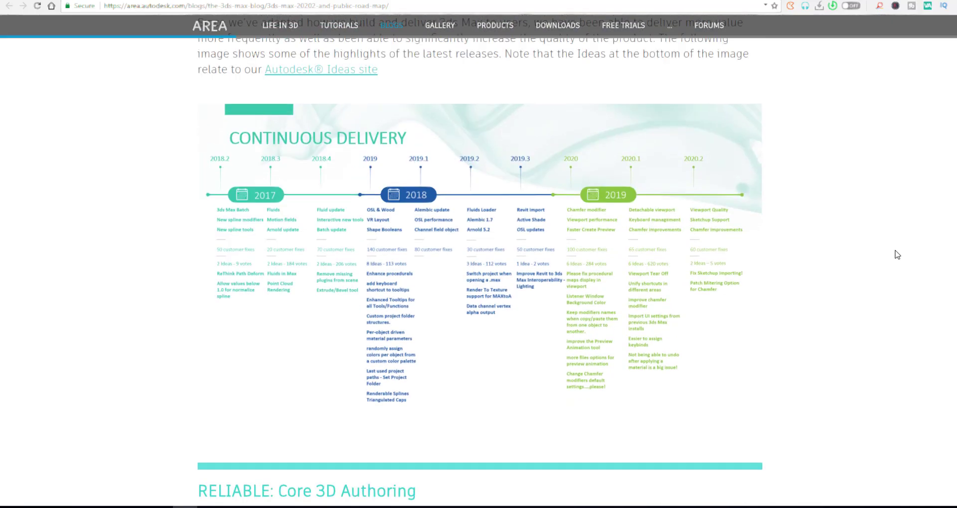
pyautogui.scroll(-9, 897, 254)
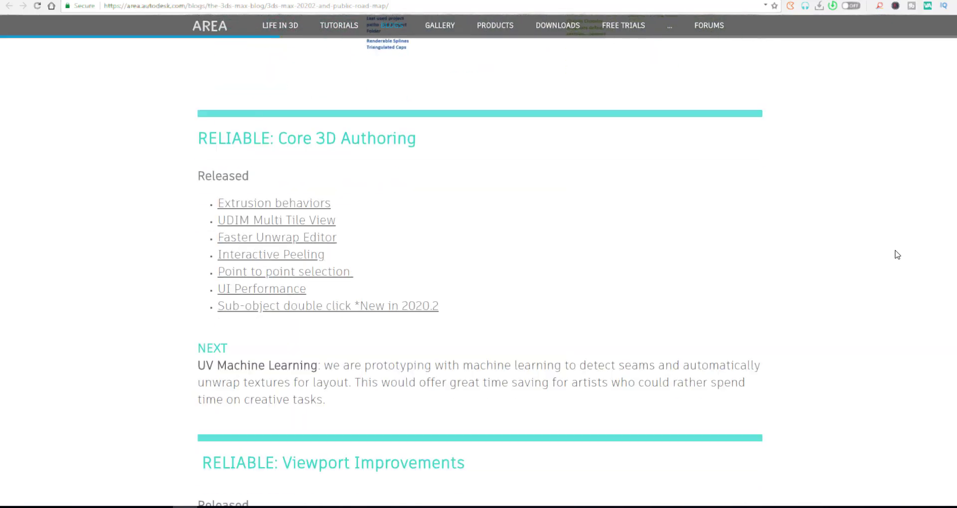
pyautogui.scroll(-3, 895, 253)
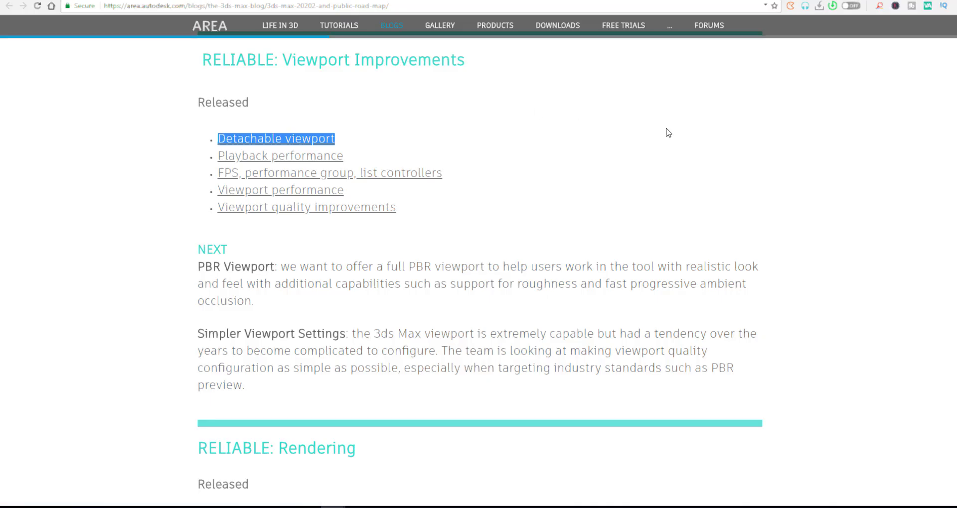
# Read the roadmap's Rendering section and the Procedural theme down to its Animation section
pyautogui.click(769, 212)
pyautogui.scroll(-5, 768, 212)
pyautogui.scroll(-7, 777, 184)
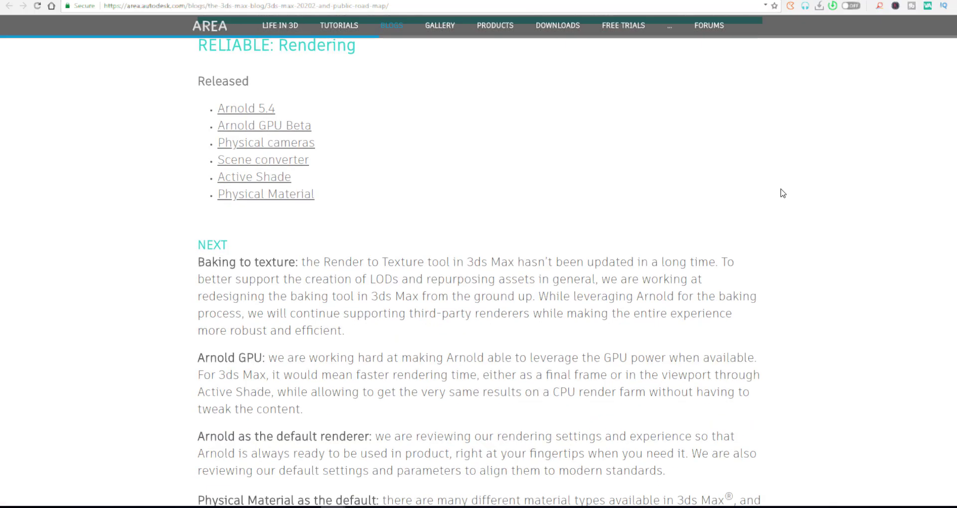
pyautogui.scroll(-12, 778, 188)
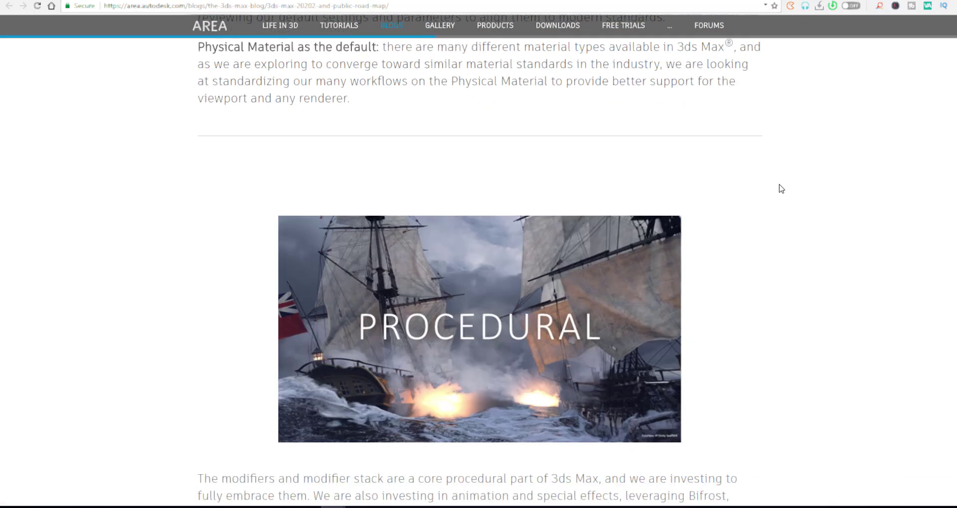
pyautogui.scroll(-8, 781, 184)
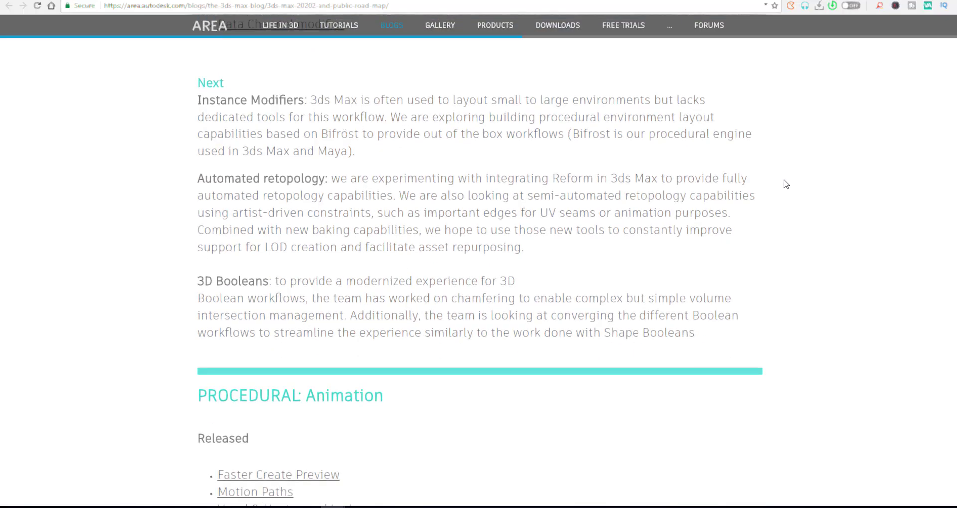
pyautogui.scroll(-15, 786, 172)
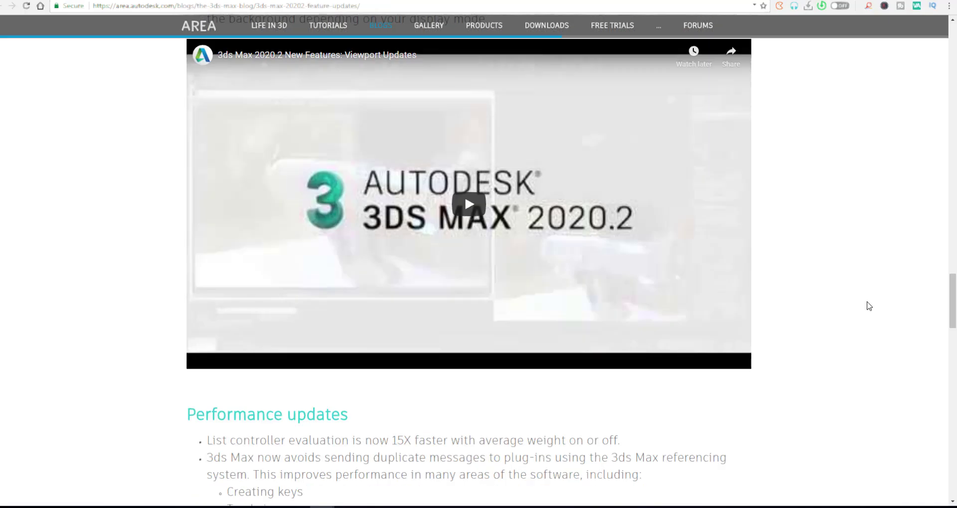
# Examine the Performance updates section of the 3ds Max 2020.2 feature updates post
pyautogui.scroll(-5, 867, 304)
pyautogui.scroll(-1, 868, 306)
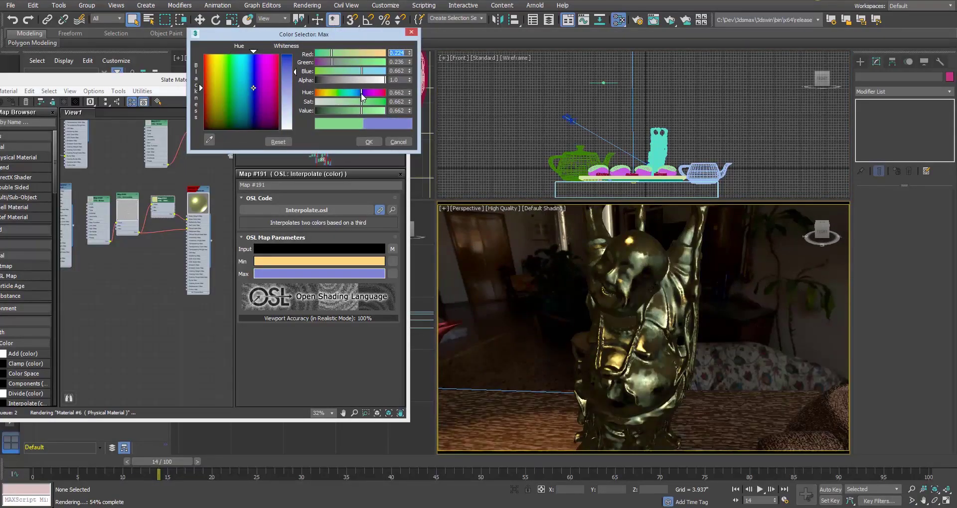
# Switch to 3ds Max, start an ActiveShade render of the metallic statue, and orbit and zoom the perspective view
pyautogui.click(669, 21)
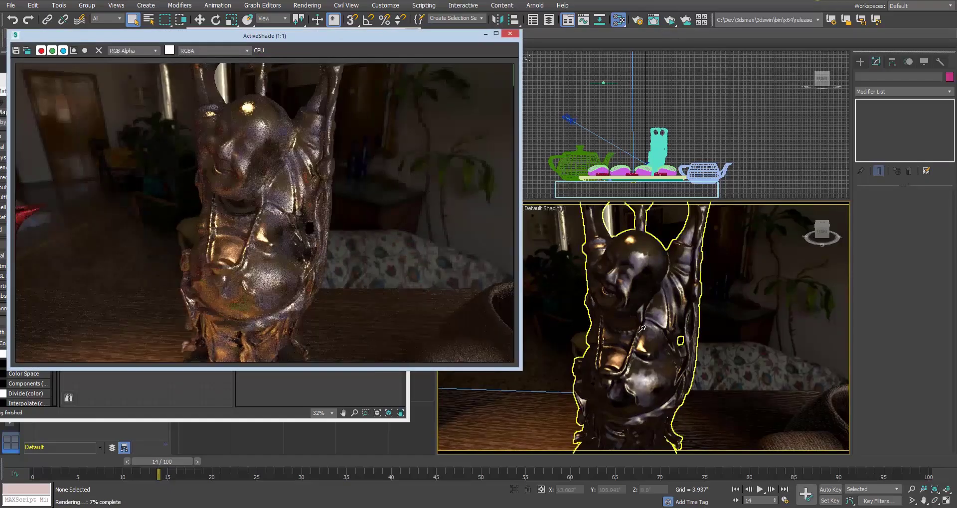
pyautogui.keyDown('alt'); pyautogui.moveTo(635, 348); pyautogui.dragTo(742, 314, button='middle'); pyautogui.keyUp('alt')
pyautogui.scroll(5, 704, 252)
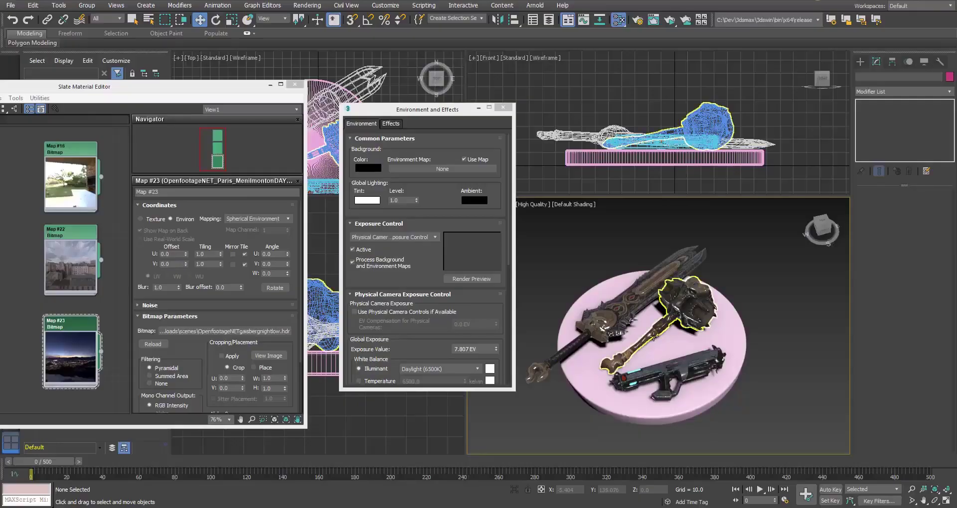
# Assign Map #16 (veranda_2k.hdr) as an instanced environment map and orbit the perspective view around the weapons
pyautogui.moveTo(413, 167); pyautogui.dragTo(415, 169)
pyautogui.click(401, 280)
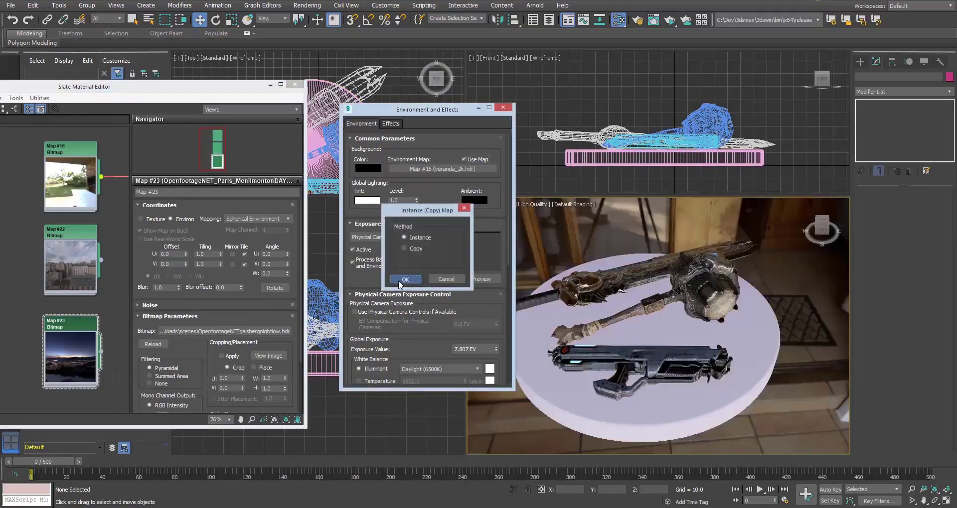
pyautogui.keyDown('alt'); pyautogui.moveTo(668, 343); pyautogui.dragTo(802, 379, button='middle'); pyautogui.keyUp('alt')
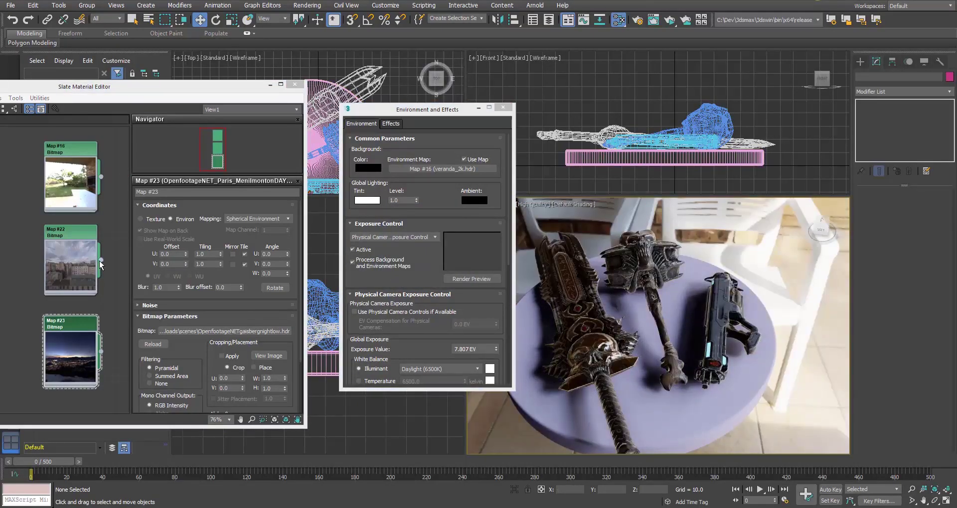
# Replace the environment map with an instance of Map #22, followed by an instance of Map #23
pyautogui.moveTo(421, 175); pyautogui.dragTo(421, 176)
pyautogui.click(408, 282)
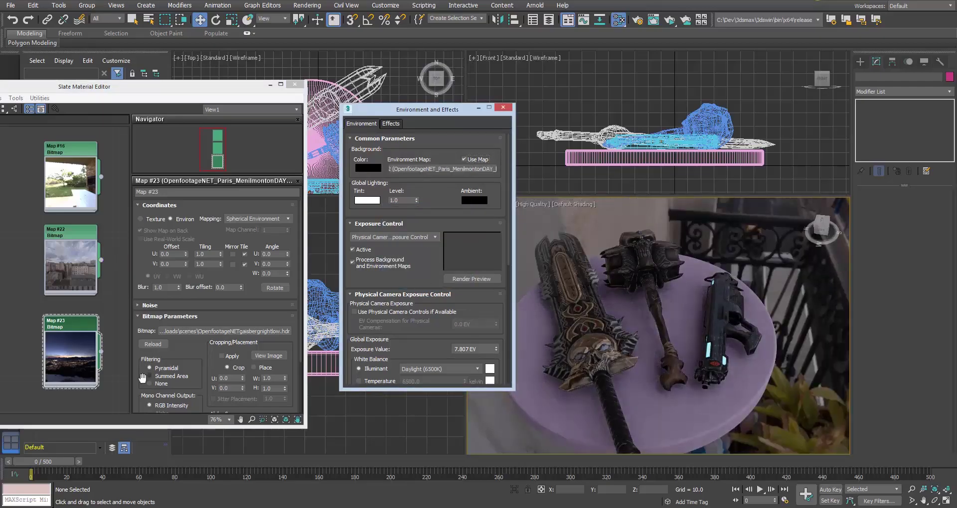
pyautogui.moveTo(101, 352); pyautogui.dragTo(424, 169)
pyautogui.click(407, 278)
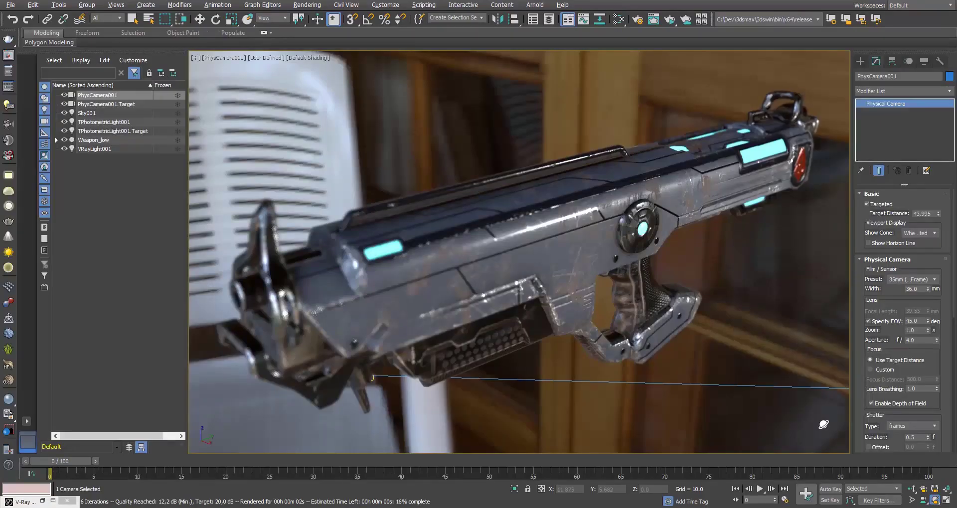
# Restore the four-viewport layout from the maximized PhysCamera001 view of the gun
pyautogui.click(948, 498)
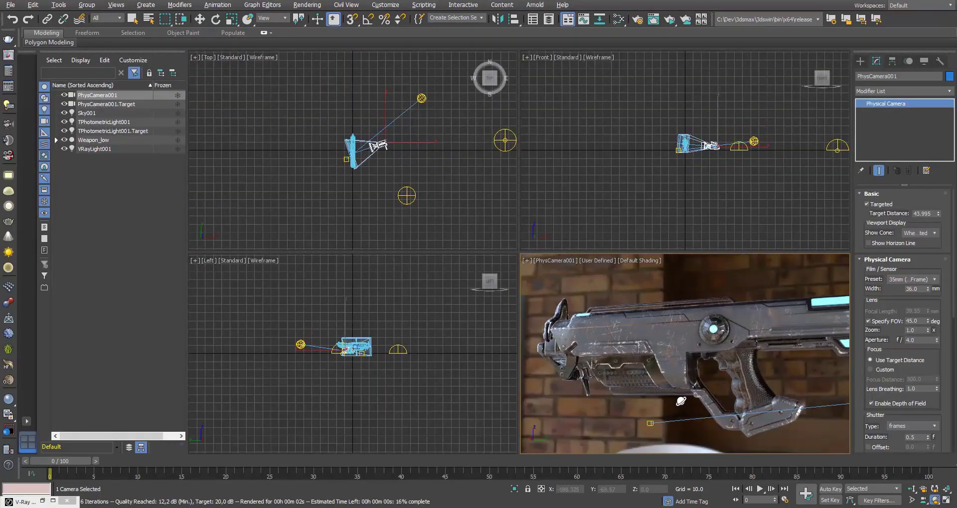